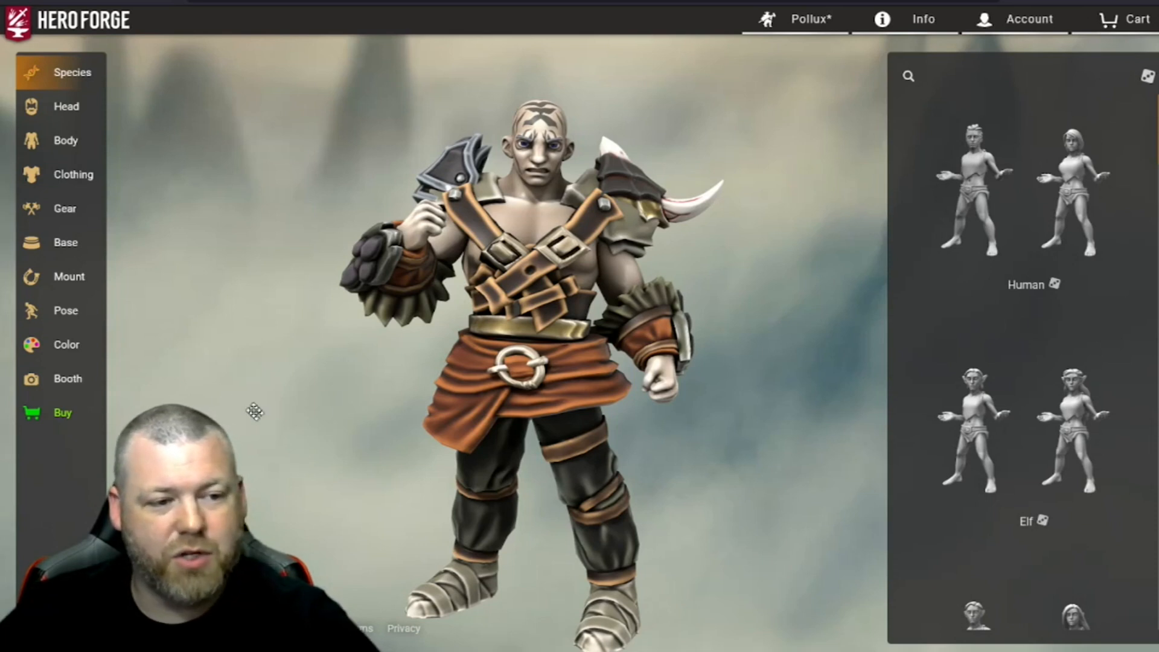
Step: Open the photo booth in token mode and apply the Blank Token preset with no frame or background
click(68, 380)
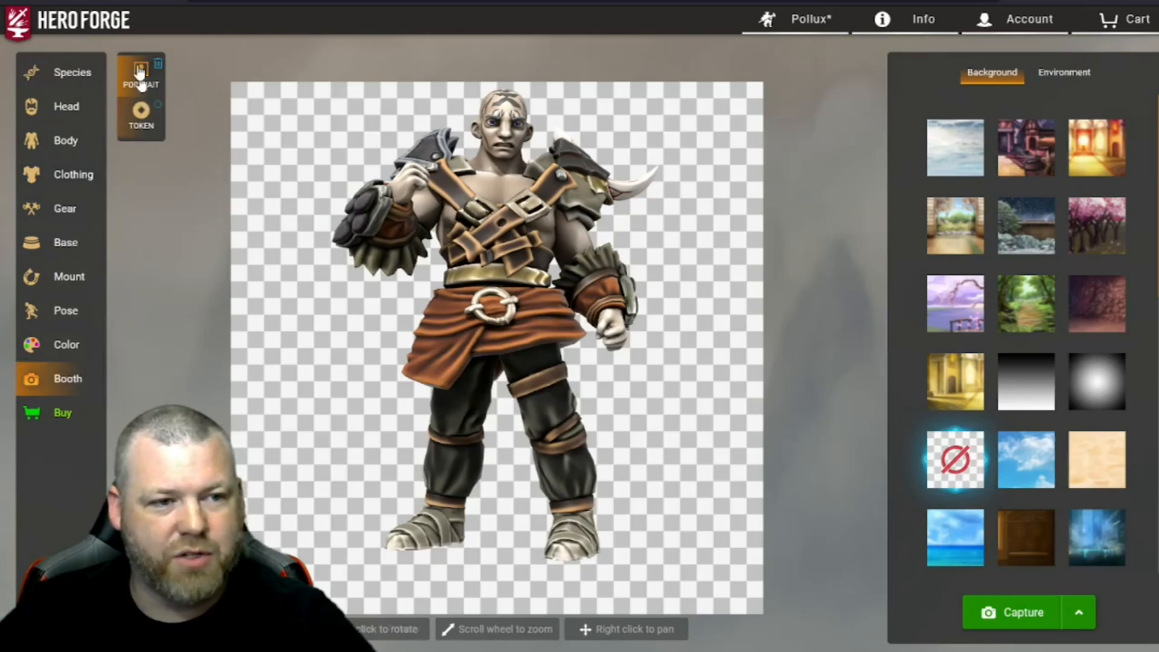
click(141, 124)
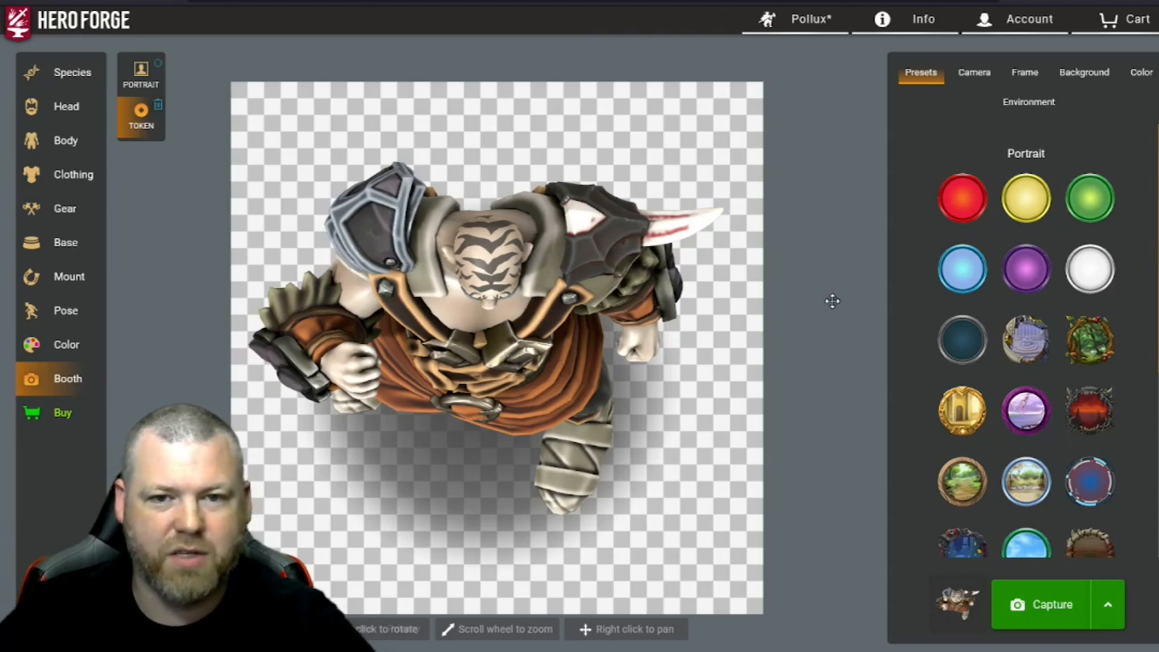
scroll(1014, 376, down, 3)
scroll(1013, 374, down, 3)
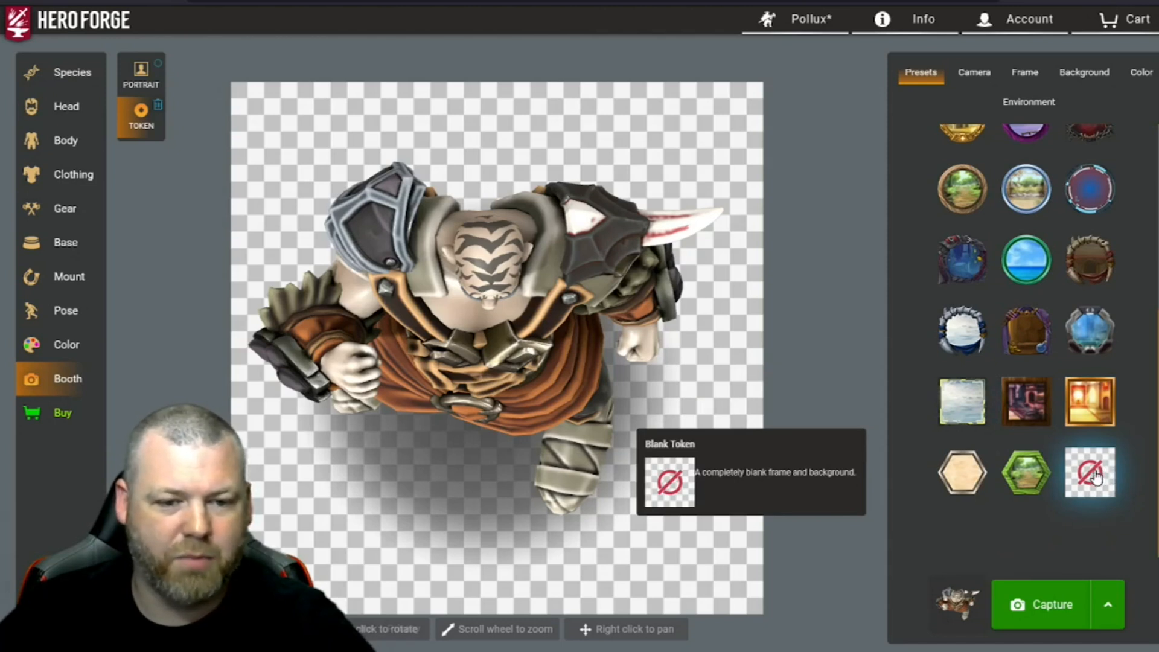
click(1096, 477)
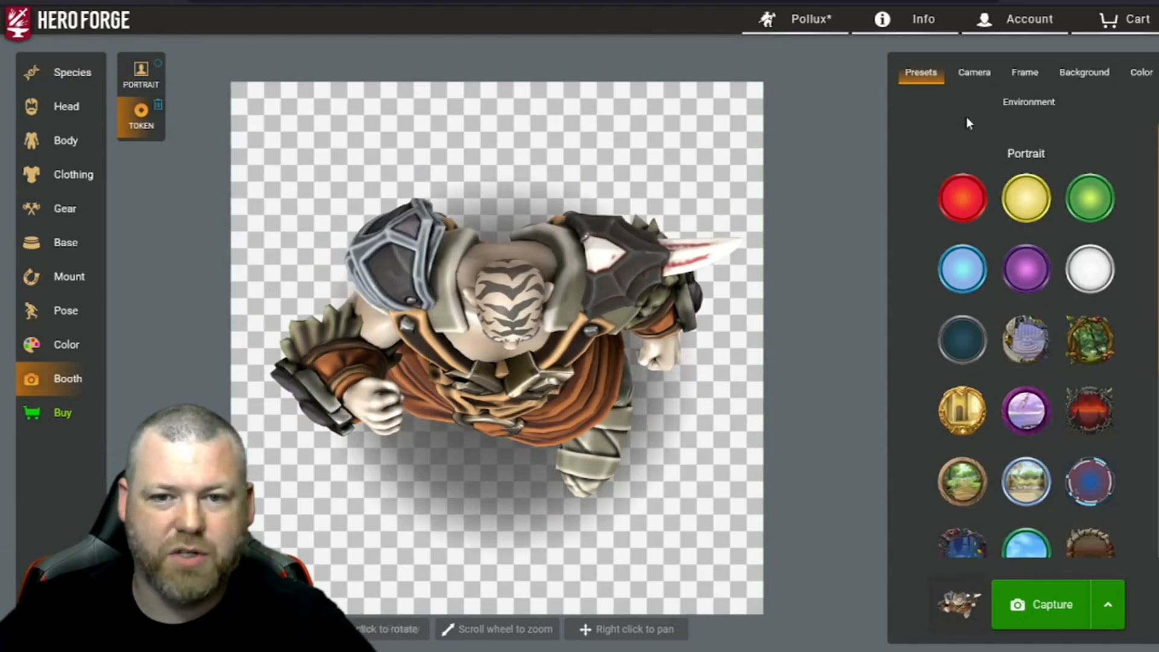
Step: Apply the TopDown camera to the token and adjust the figure's viewing angle slightly within the frame
click(971, 77)
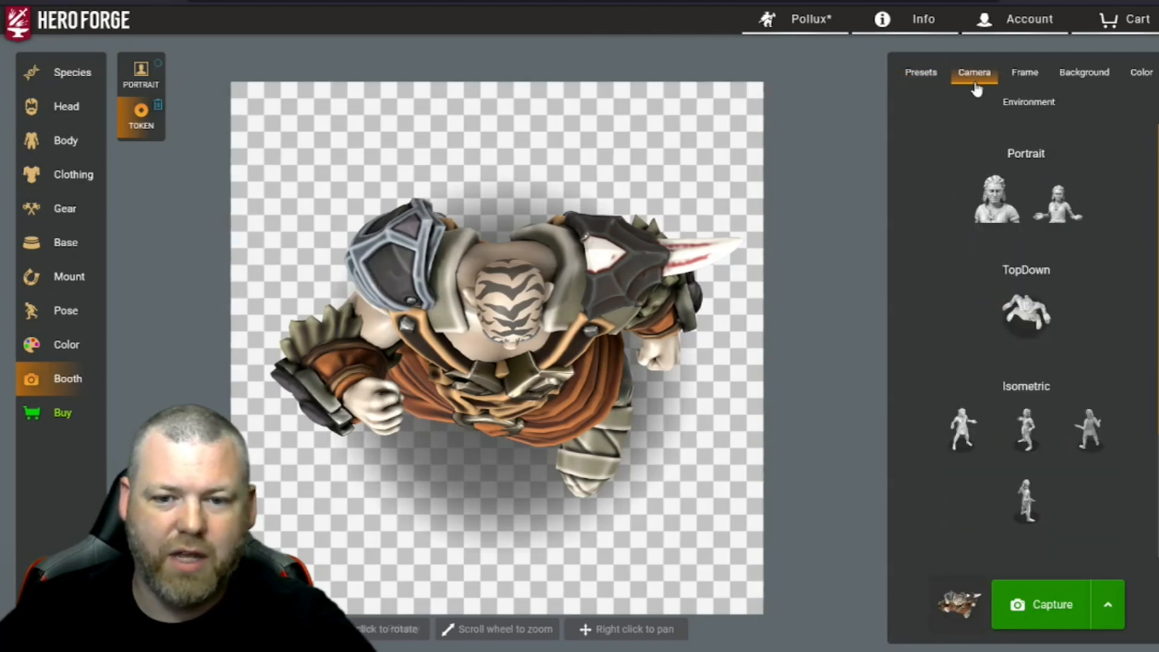
click(1027, 320)
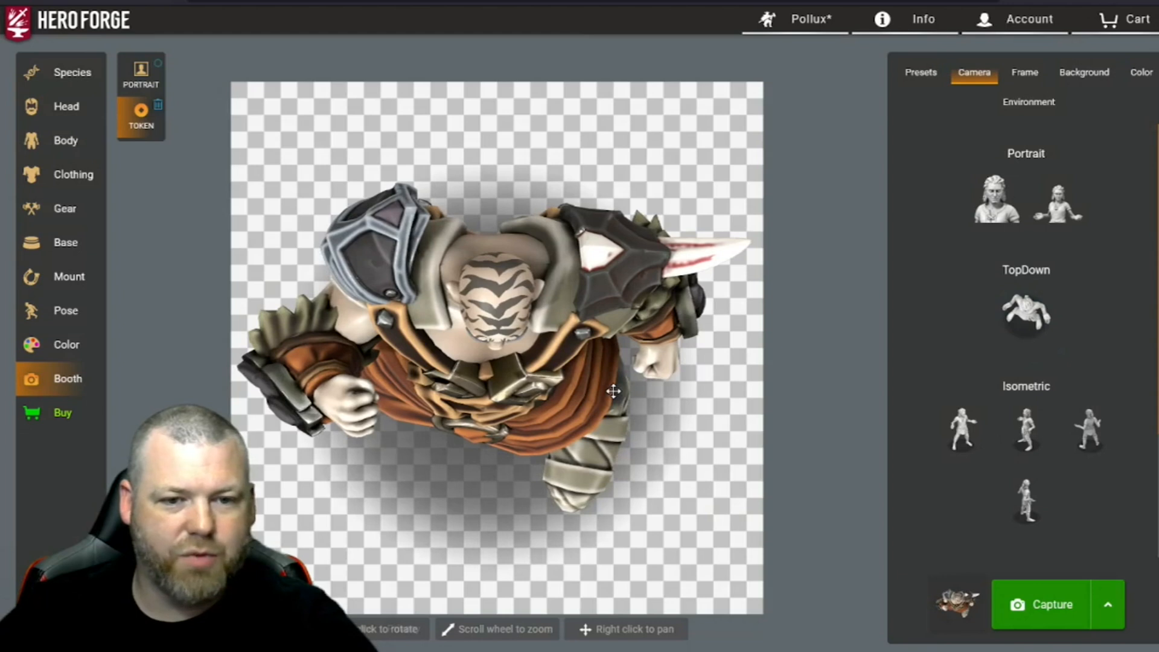
drag(615, 390, 497, 309)
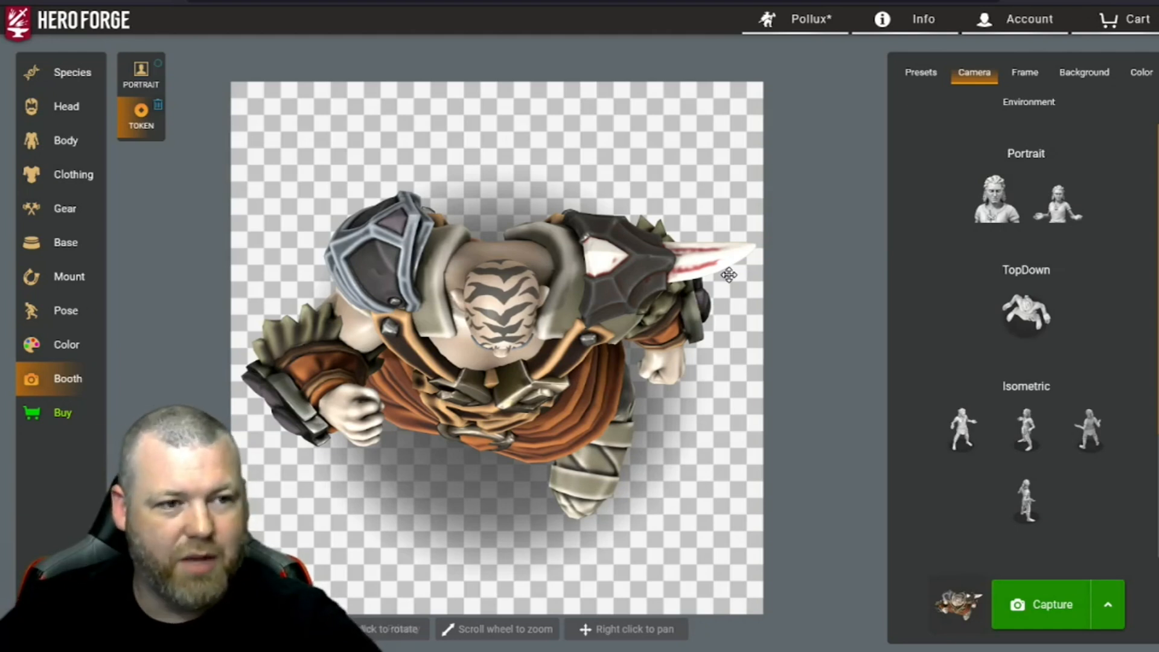
Step: Switch the booth to portrait mode, apply the forest path background, and rotate the figure to a top-down view
click(146, 84)
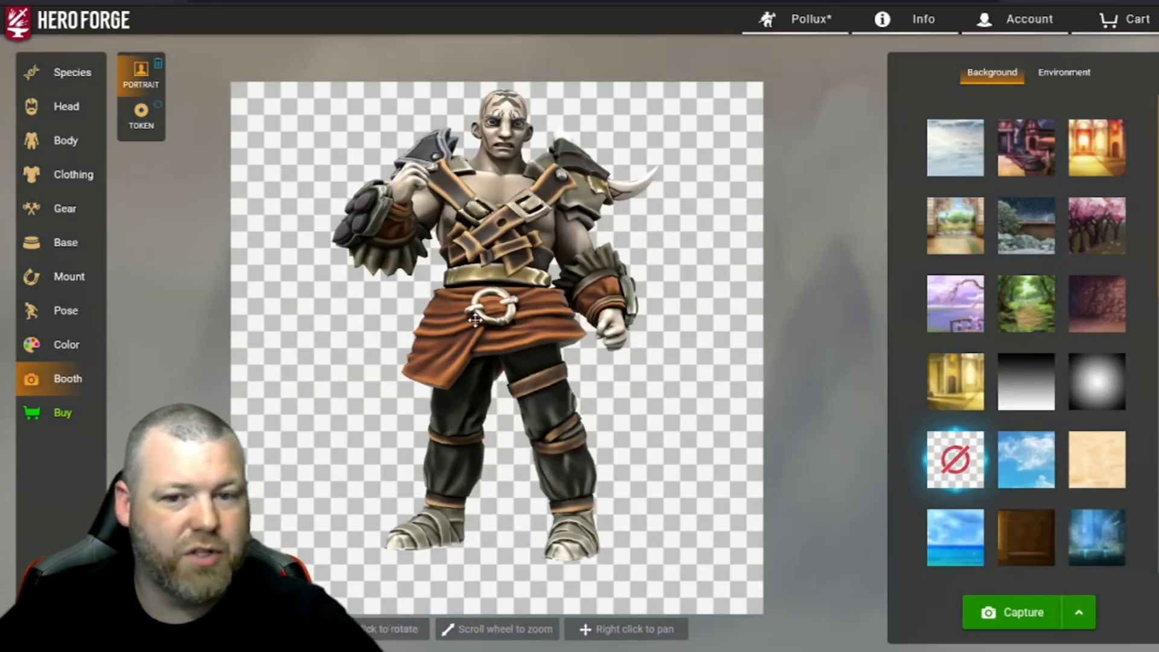
click(1026, 314)
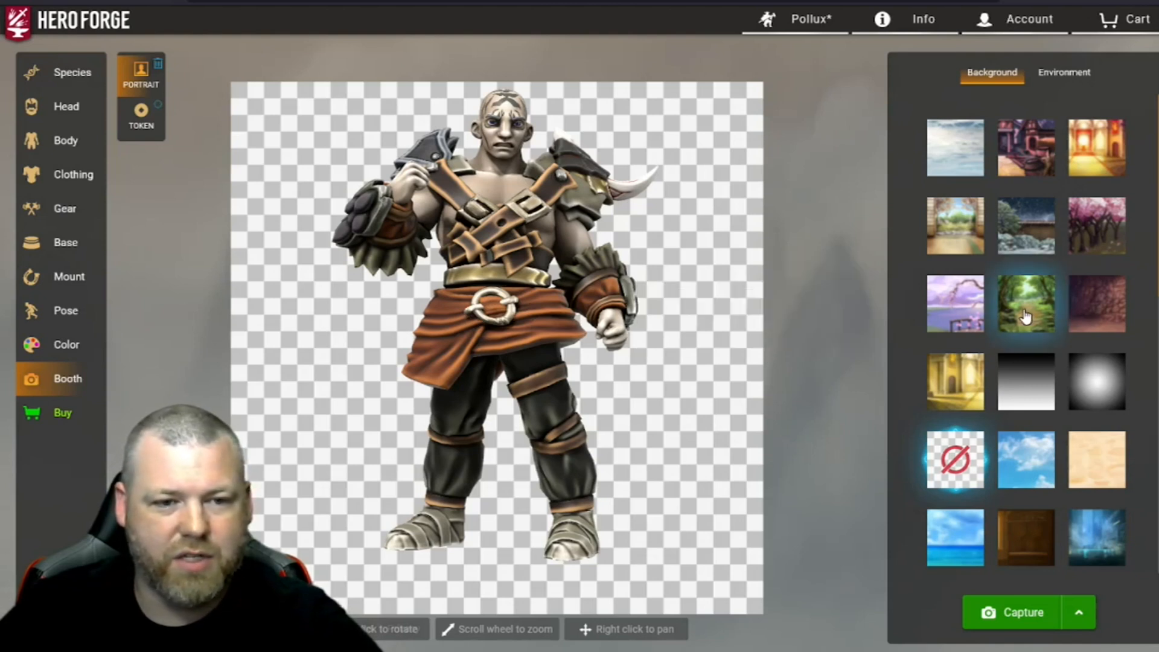
drag(565, 344, 564, 330)
right_drag(564, 330, 536, 411)
drag(541, 370, 546, 502)
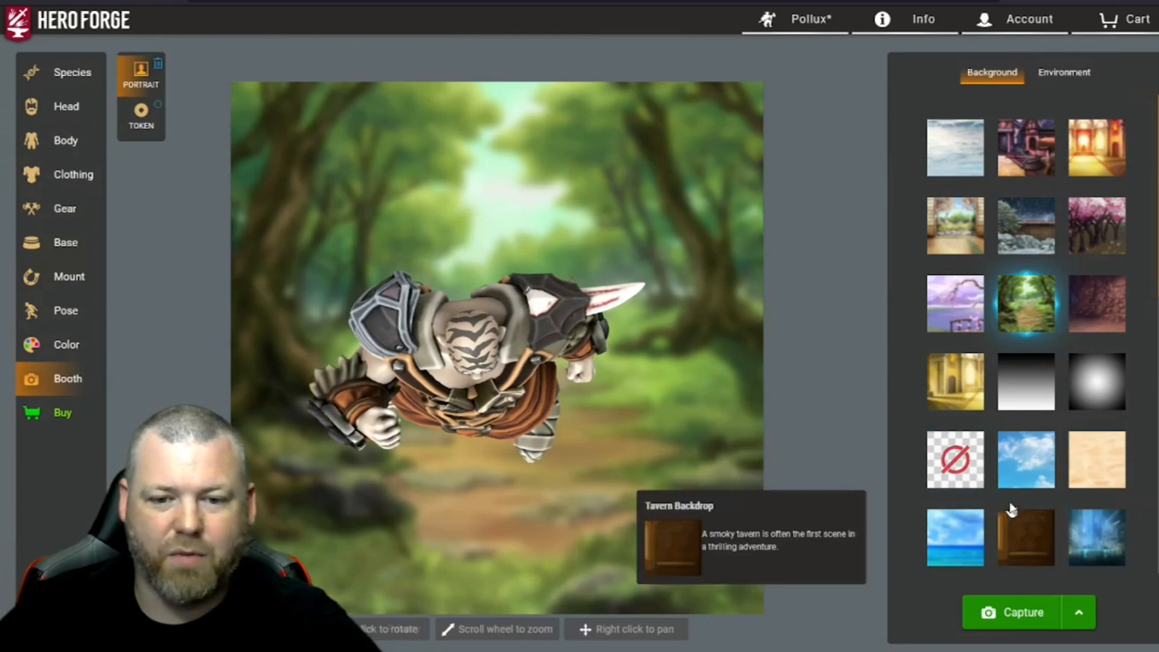
Step: Replace the portrait's forest background with the transparent one and enlarge the top-down figure in the frame
click(954, 463)
scroll(564, 407, up, 2)
scroll(565, 408, up, 2)
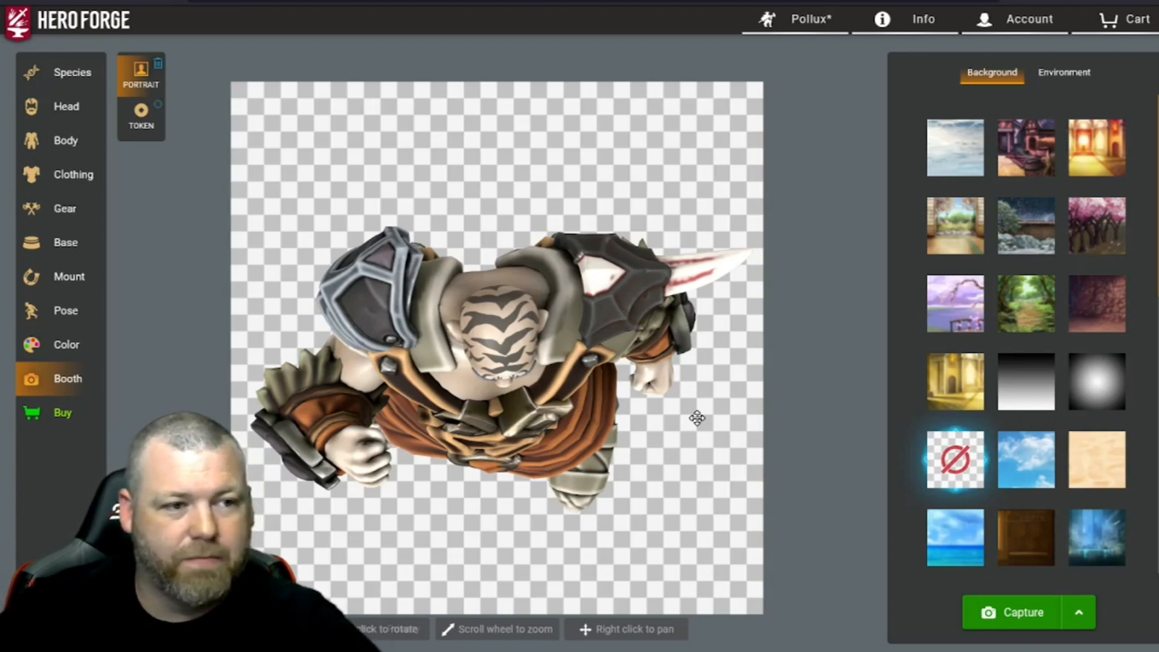
Step: Leave the booth for the species editor and frame the figure large from directly above
click(78, 75)
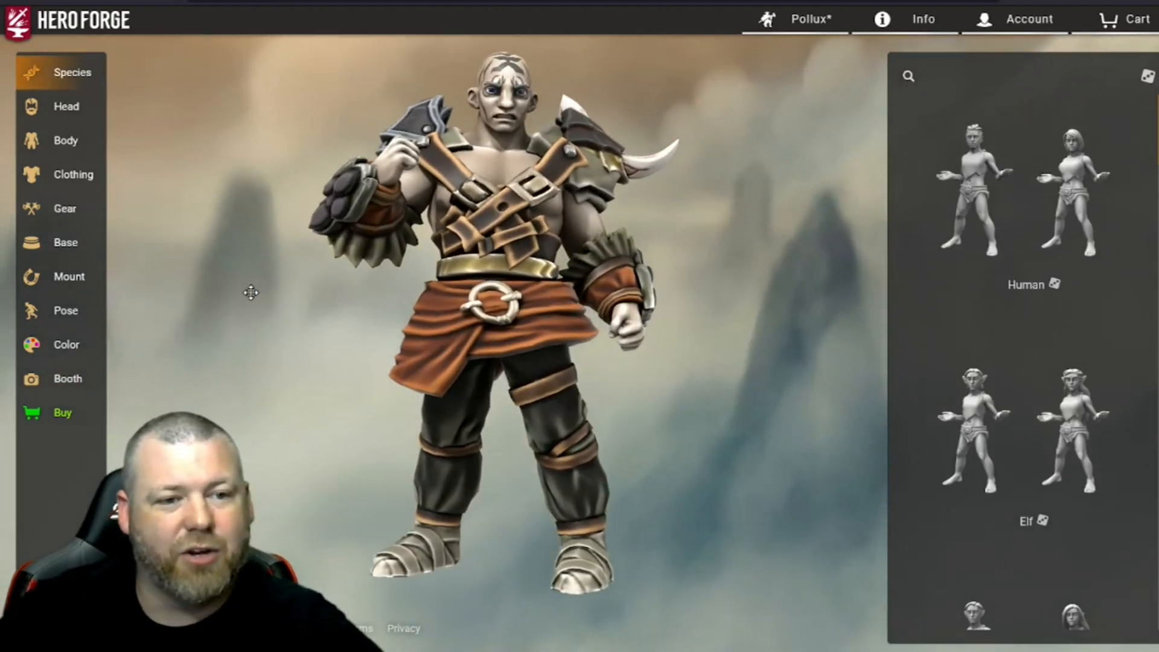
drag(337, 283, 315, 493)
scroll(308, 492, up, 3)
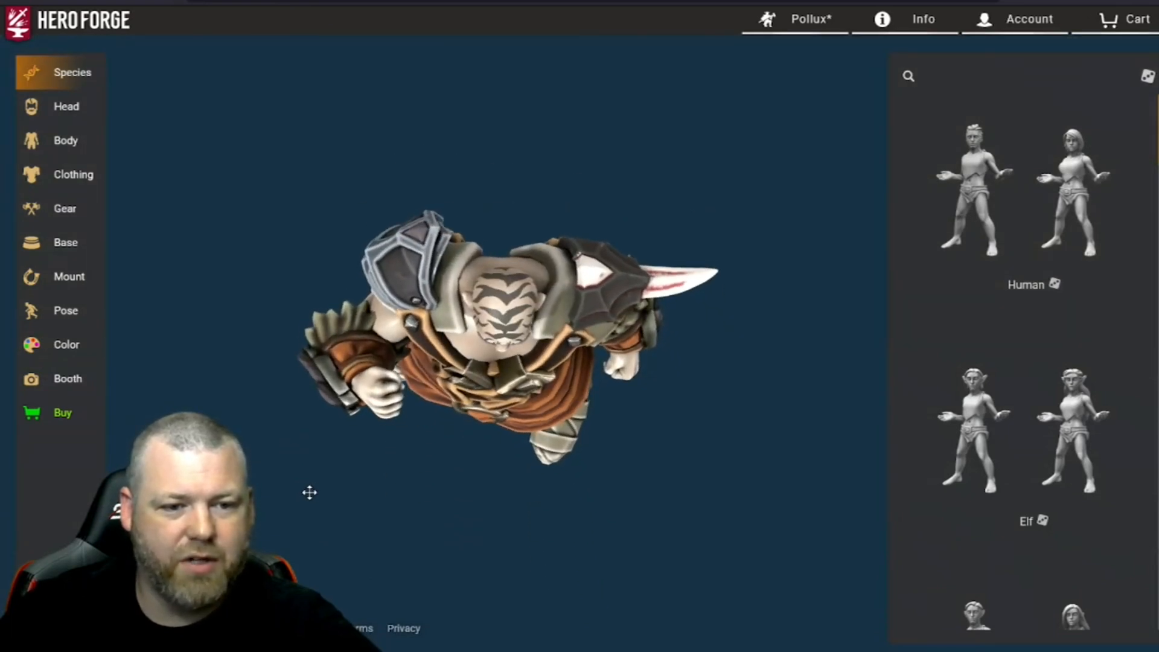
scroll(501, 448, up, 3)
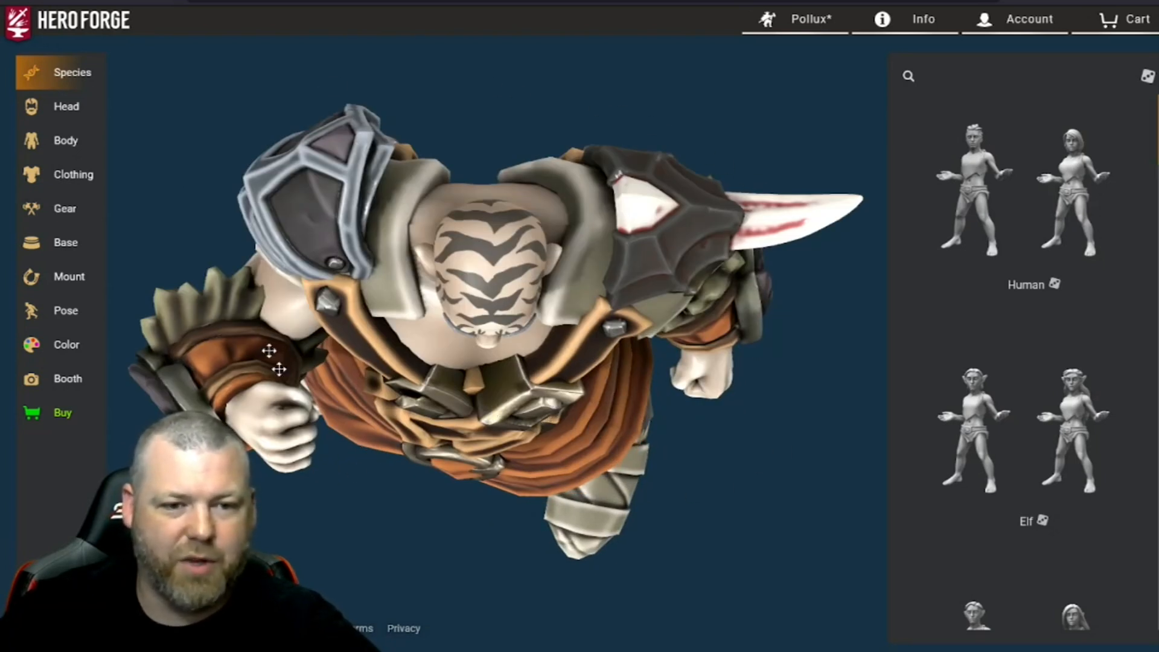
Step: Switch to Snip & Sketch and take a rectangular snip around the whole top-down figure
click(340, 650)
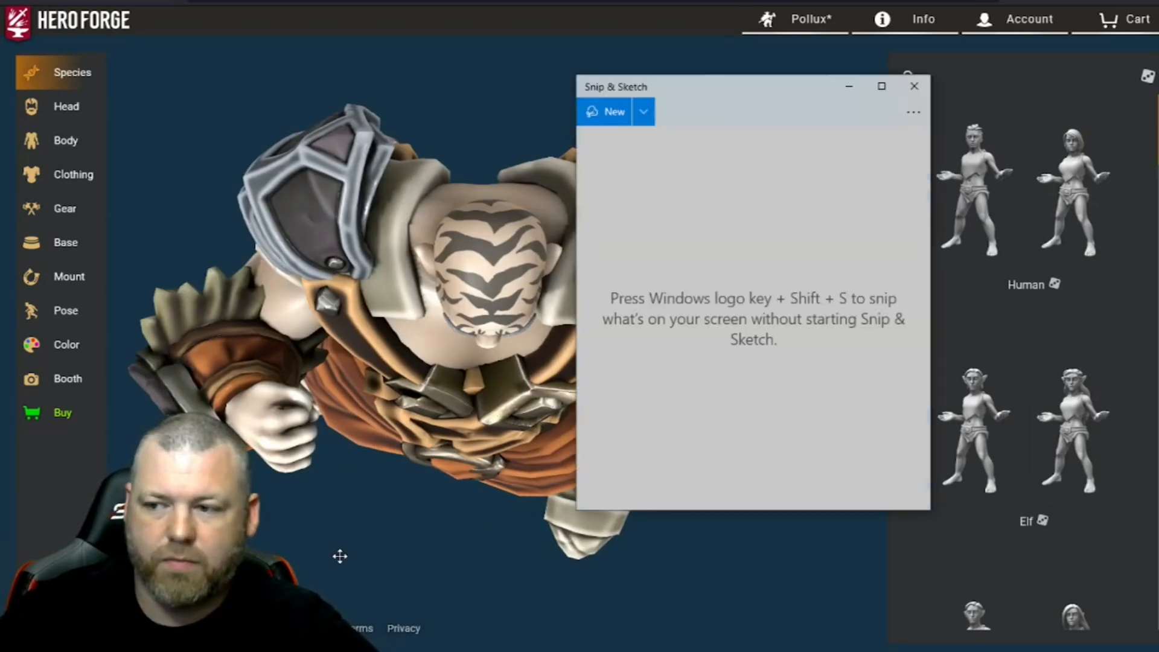
click(613, 112)
mouse_move(108, 70)
mouse_down()
mouse_move(878, 581)
mouse_move(878, 598)
mouse_up()
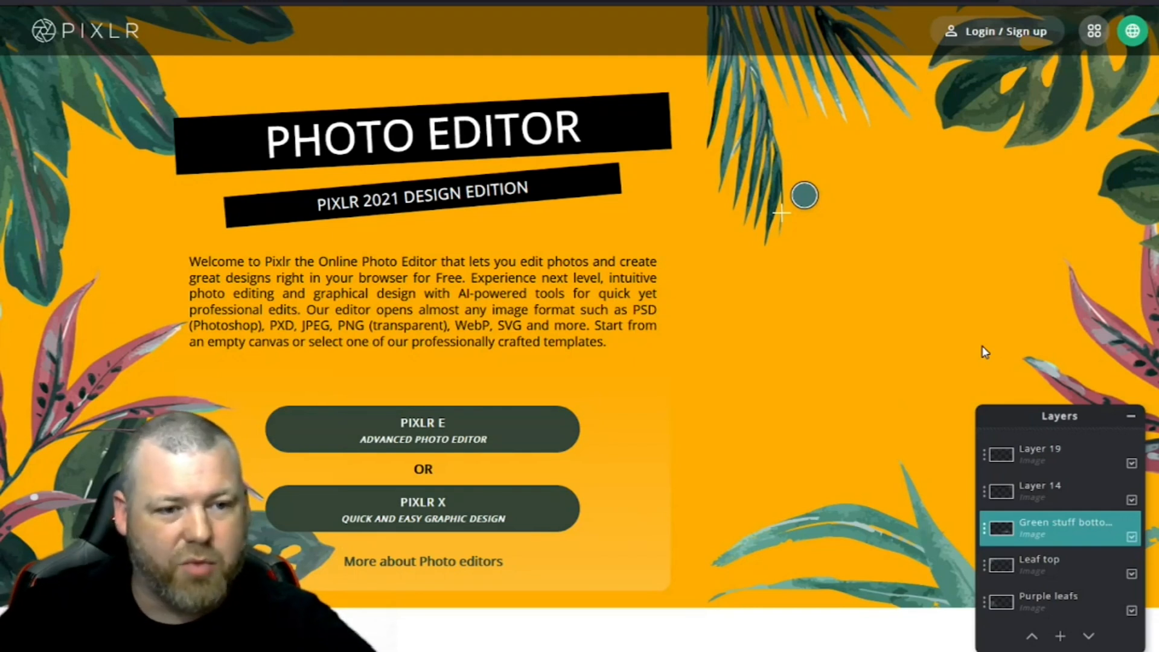
Step: Open the Pixlr X editor from the Pixlr home page and choose the wand cutout tool for the screenshot
scroll(697, 395, down, 8)
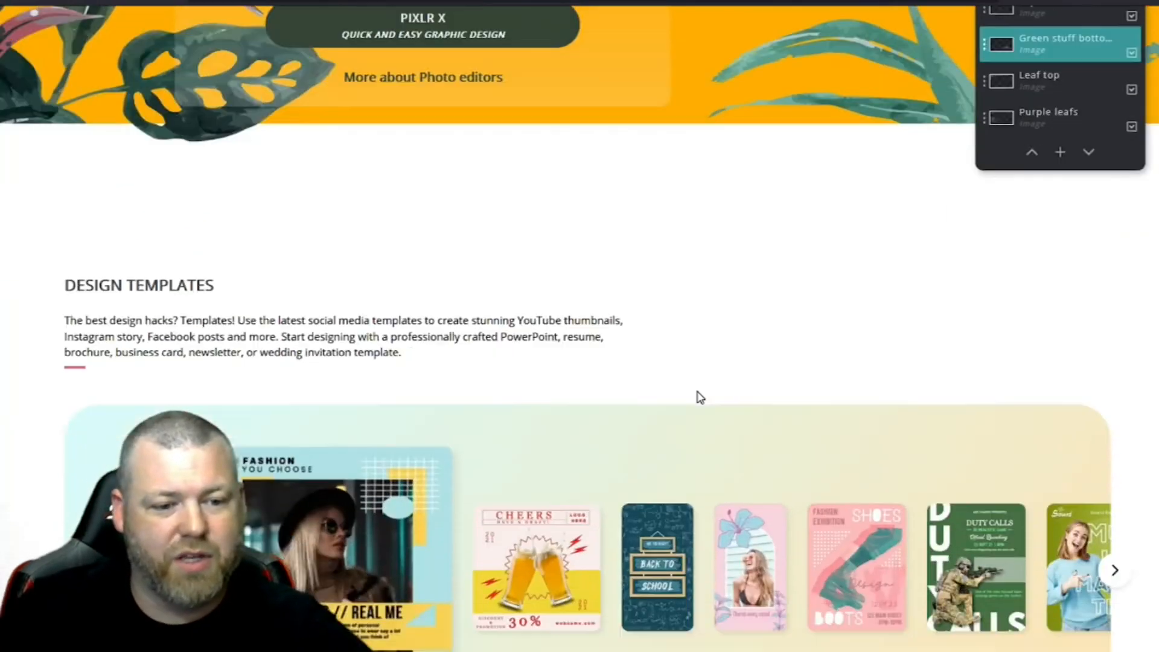
scroll(644, 349, up, 5)
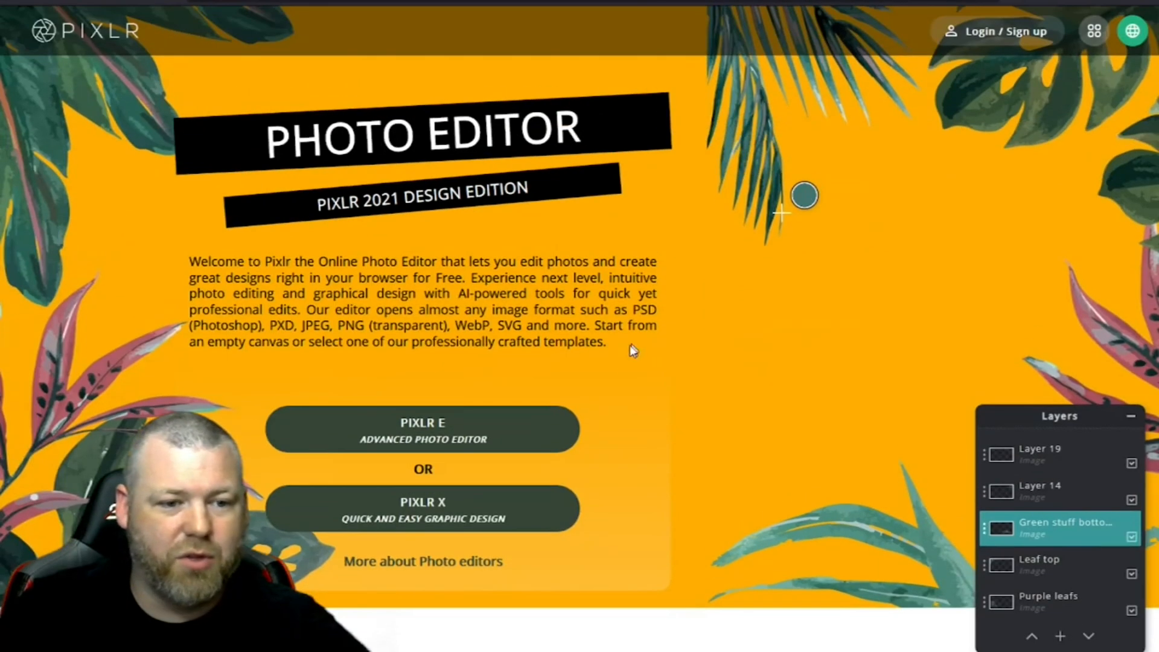
click(518, 521)
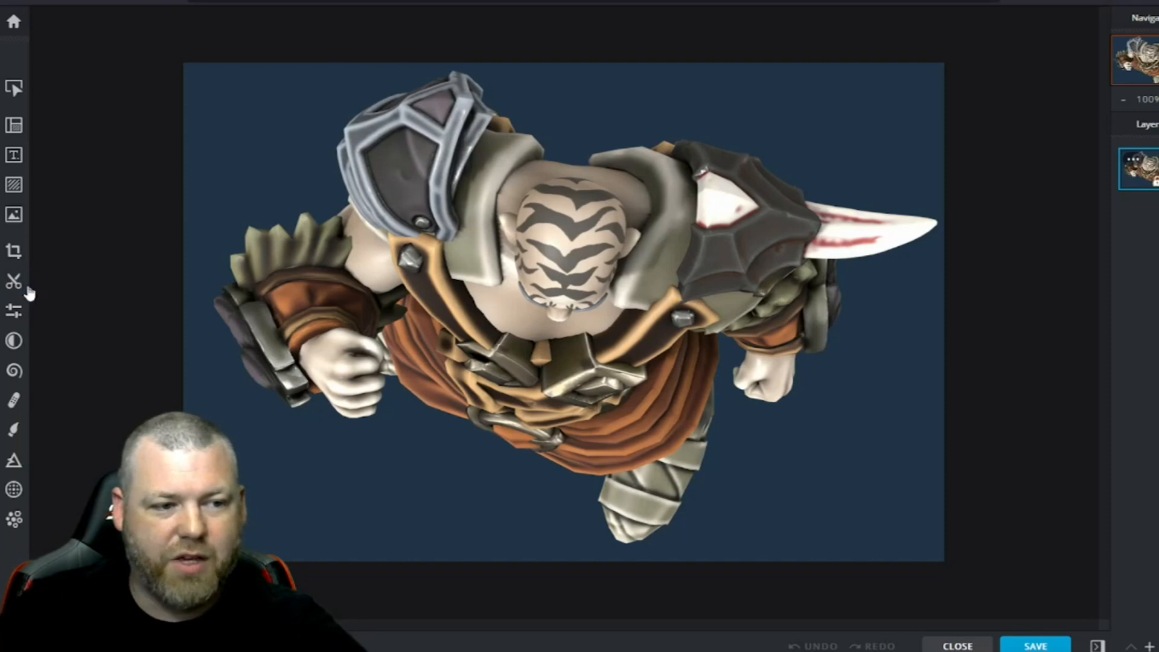
click(27, 289)
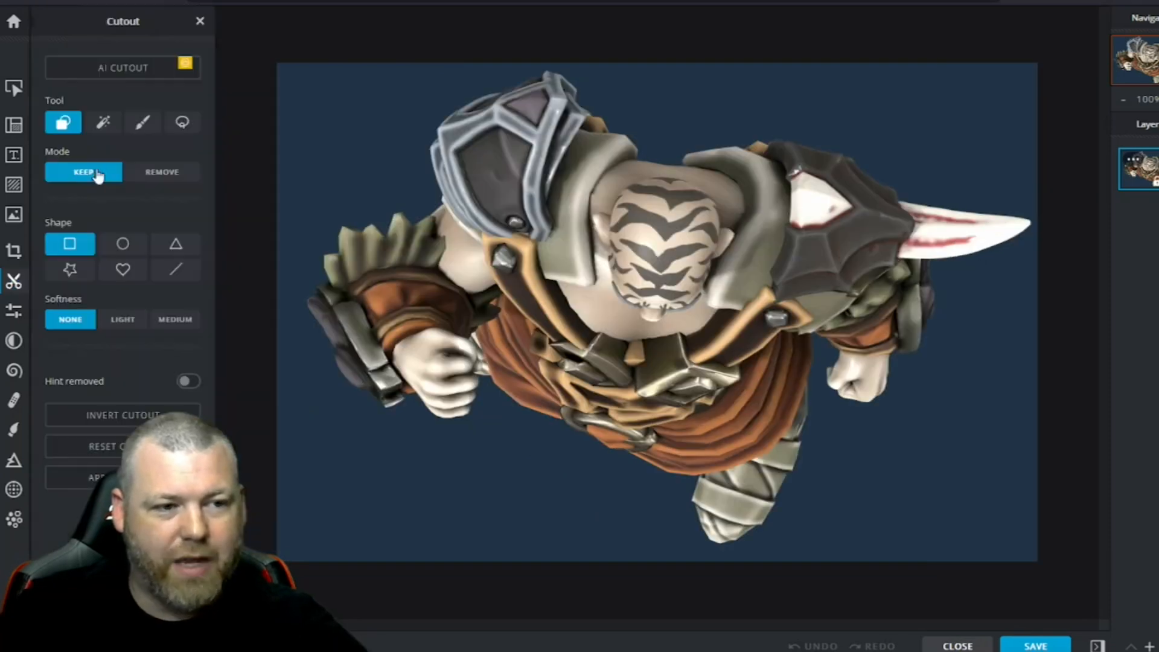
click(102, 123)
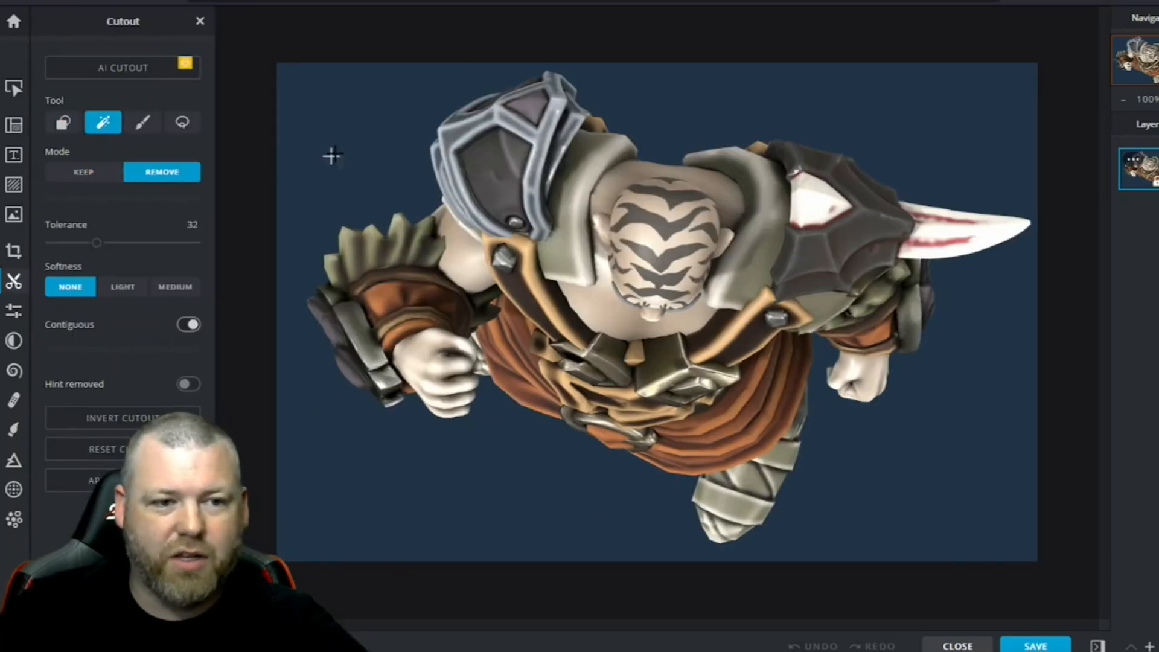
Step: Try removing the blue background with the wand at tolerance 32, check the figure's edges, and undo the cutout
click(340, 148)
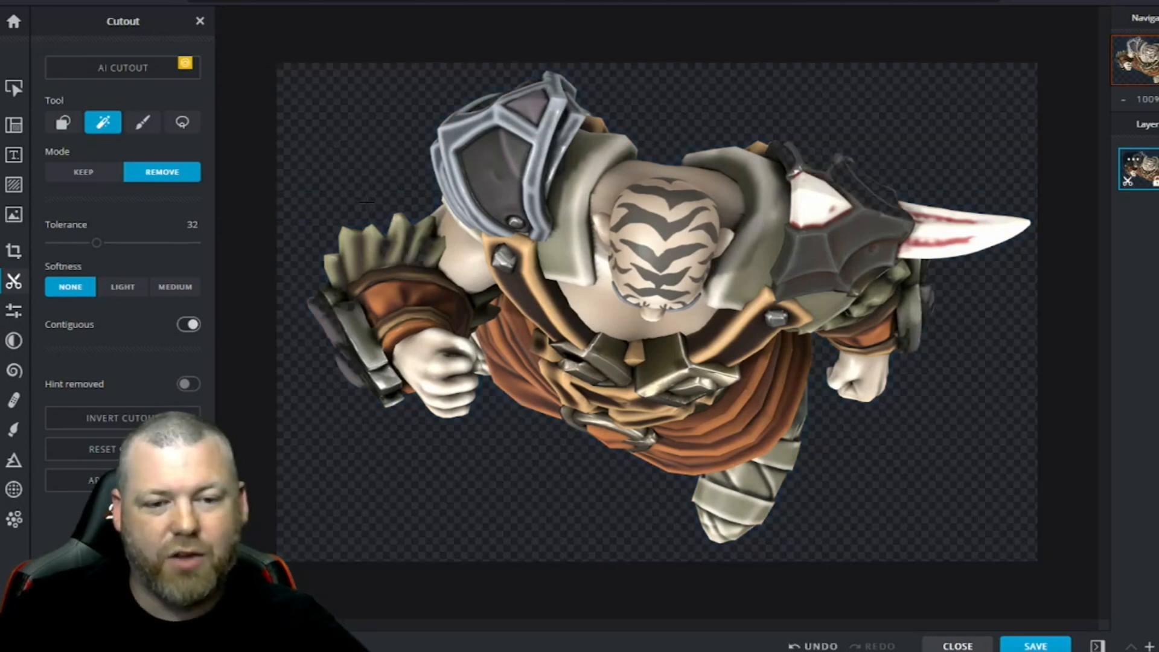
scroll(800, 162, up, 3)
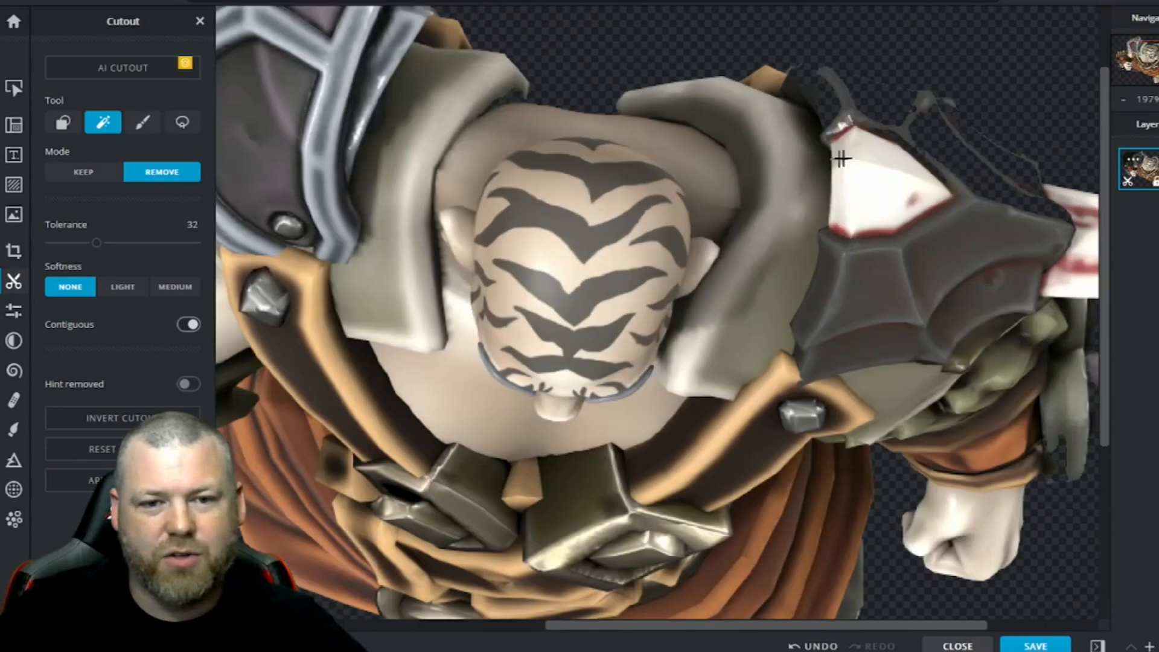
scroll(753, 168, down, 3)
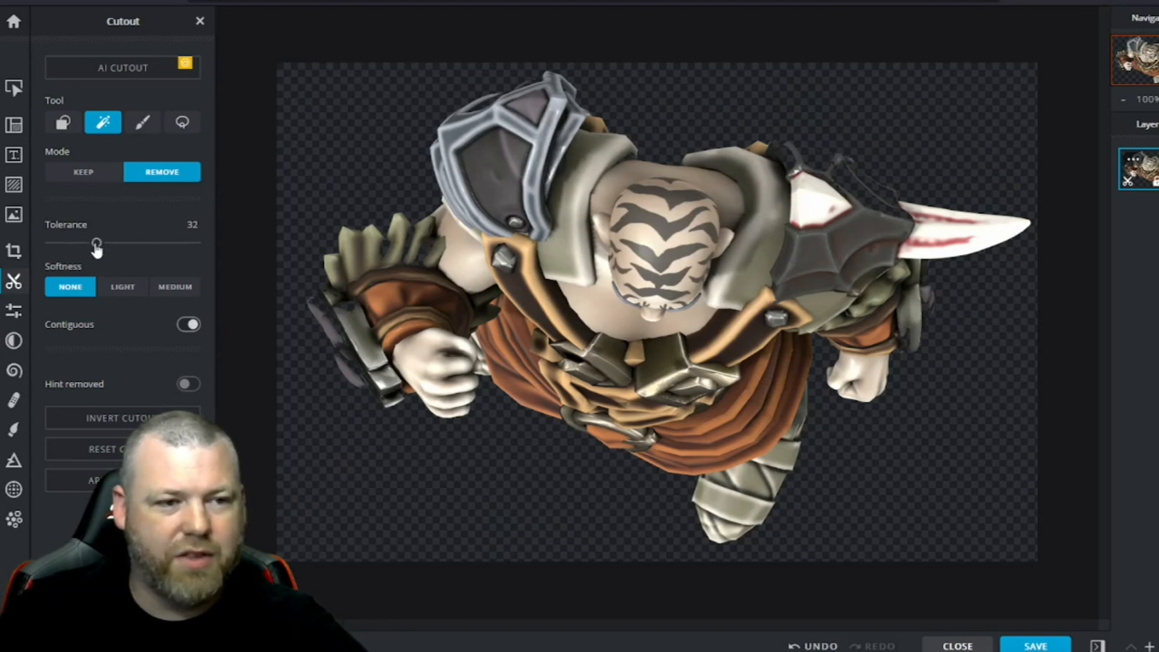
click(832, 646)
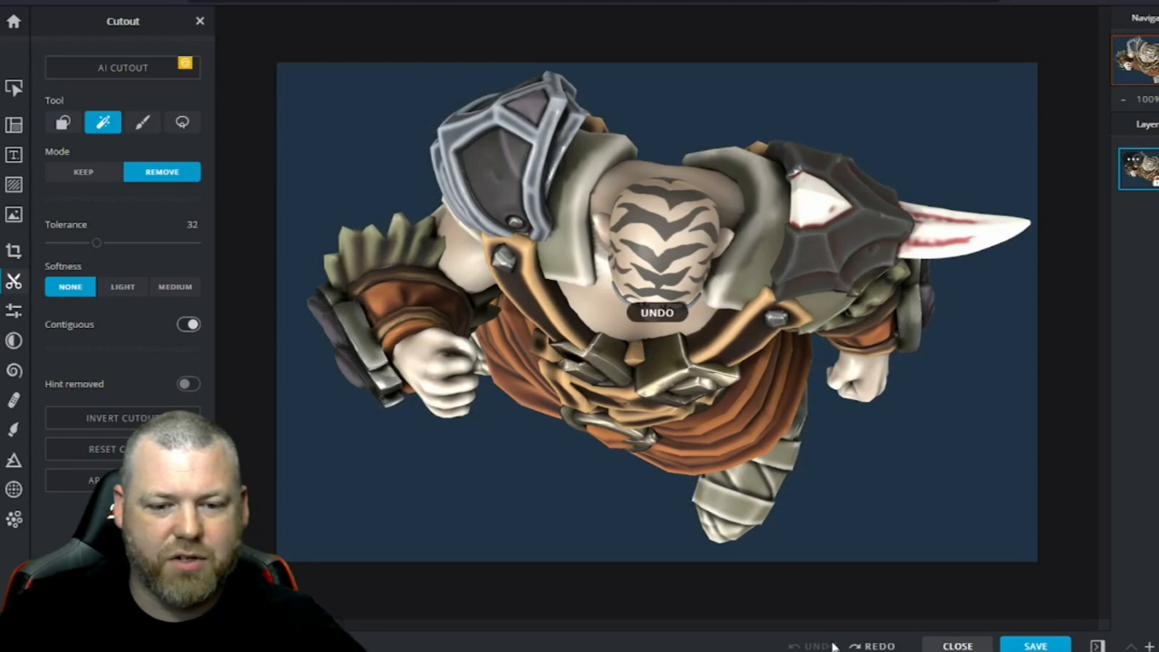
Step: Set the wand tolerance to 10 and remove the blue background around the figure
drag(98, 245, 65, 243)
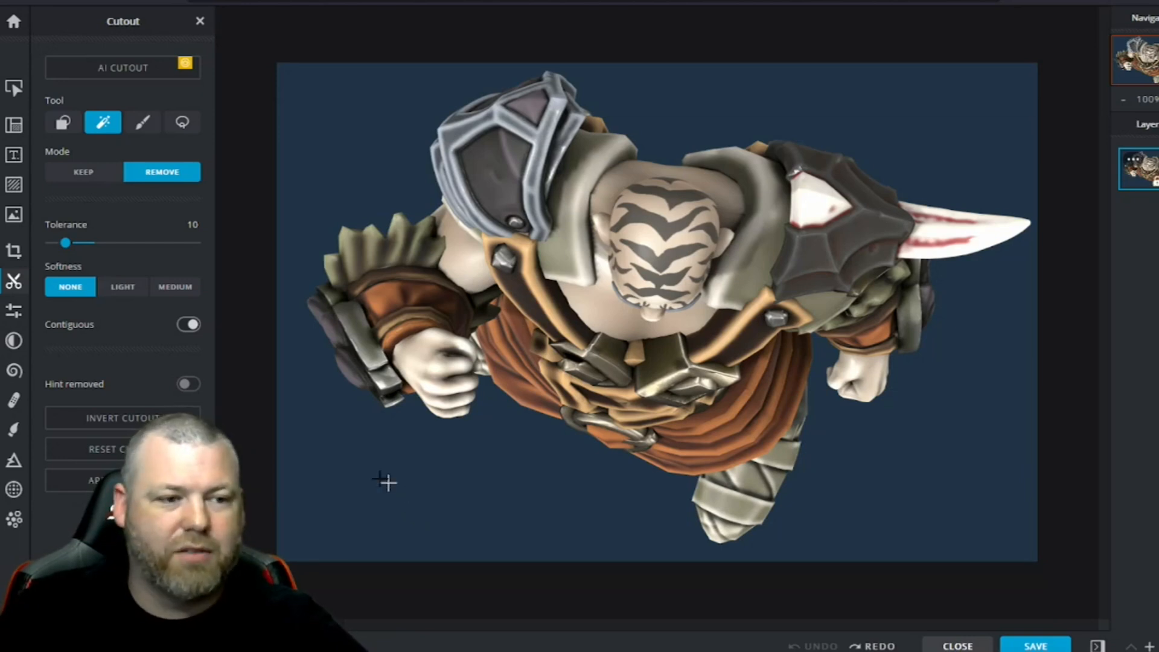
click(418, 535)
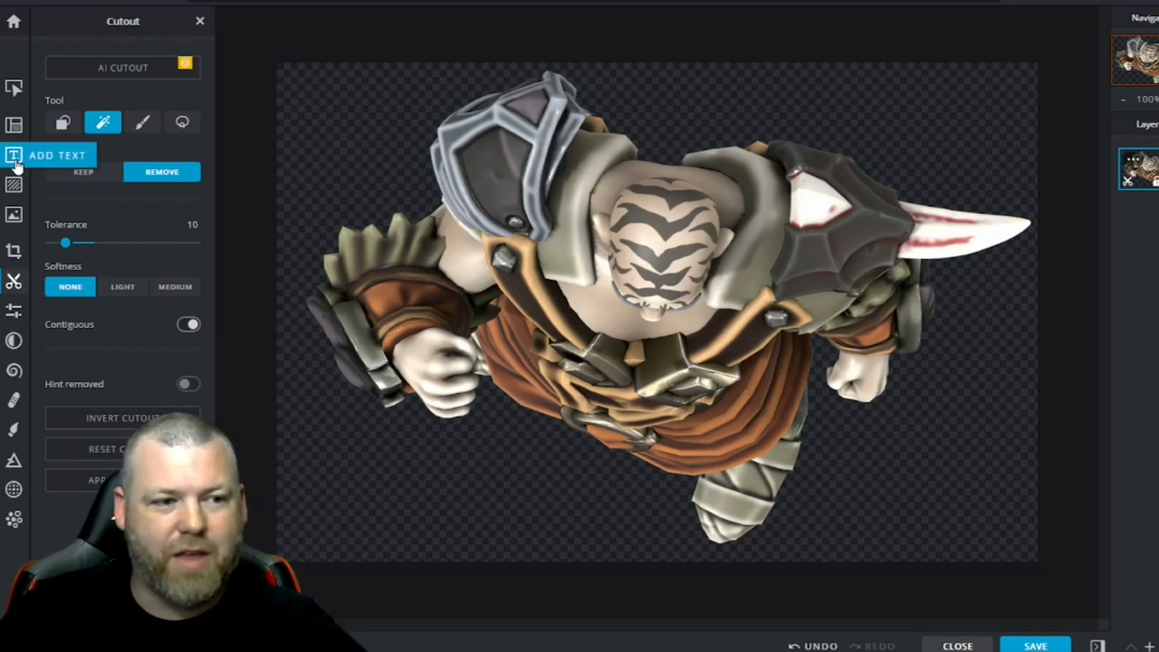
Step: Resize the canvas to a square by setting its height to 1074, keeping the centre anchor point
click(12, 126)
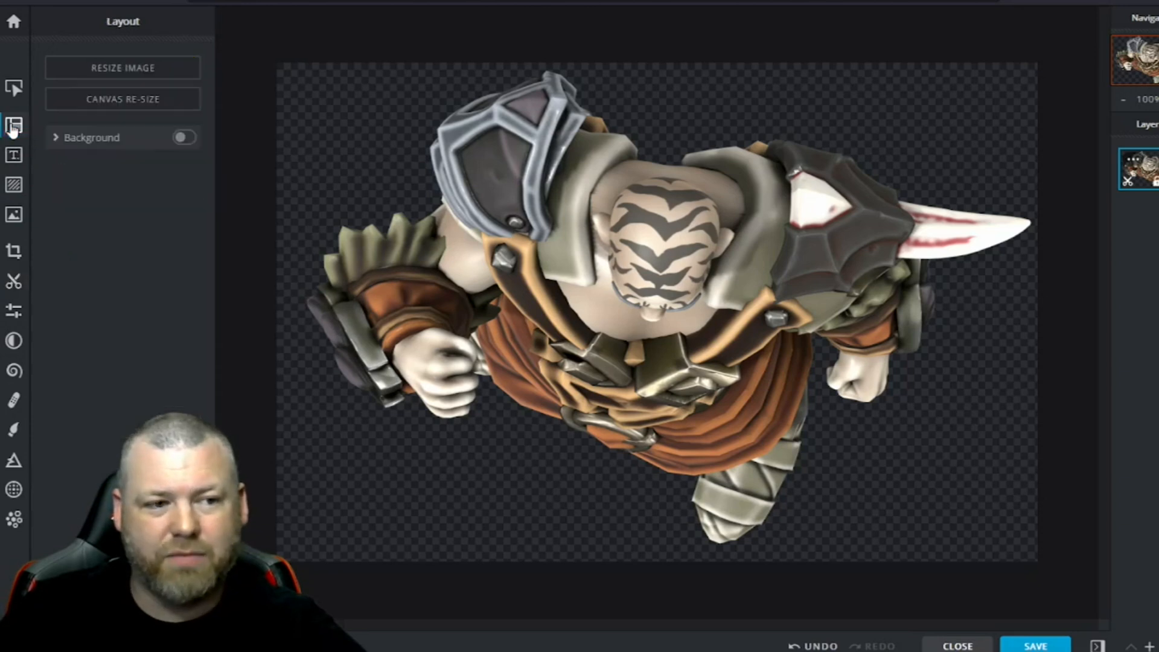
click(110, 103)
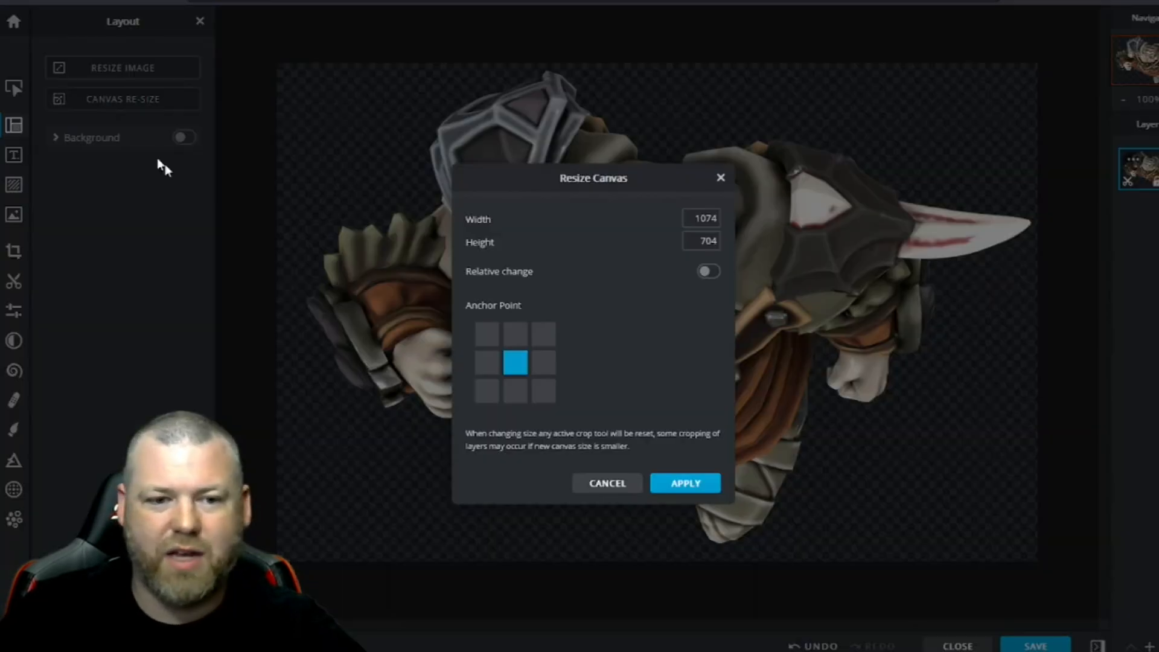
click(700, 241)
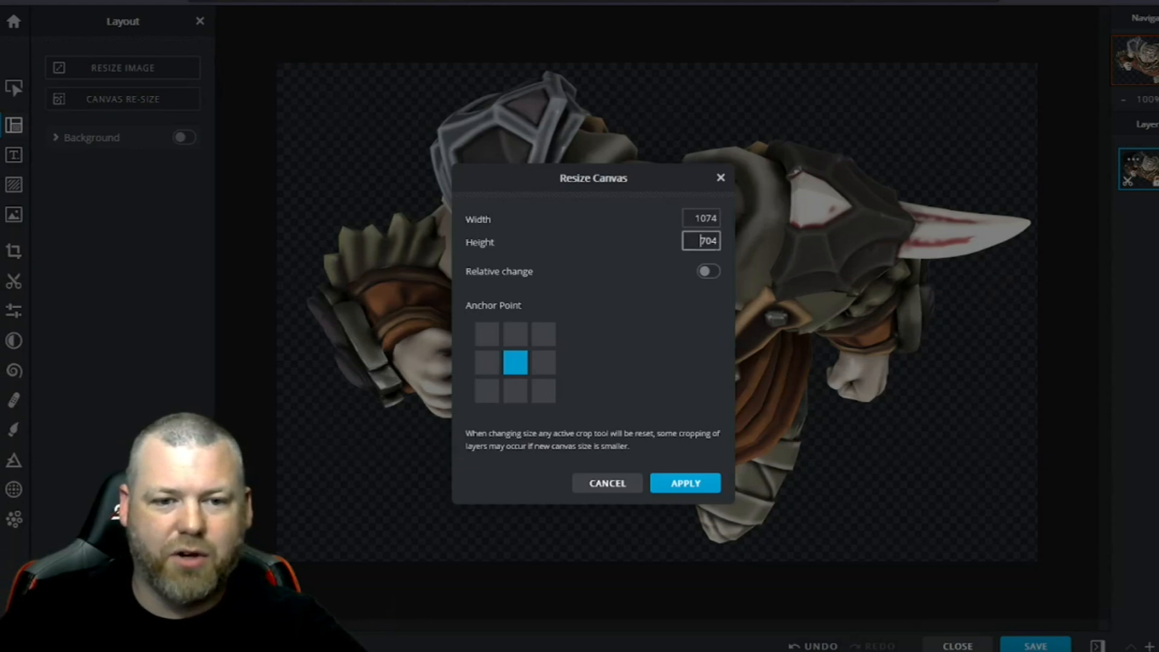
key(Delete)
key(Delete)
key(Delete)
text(1074)
key(Return)
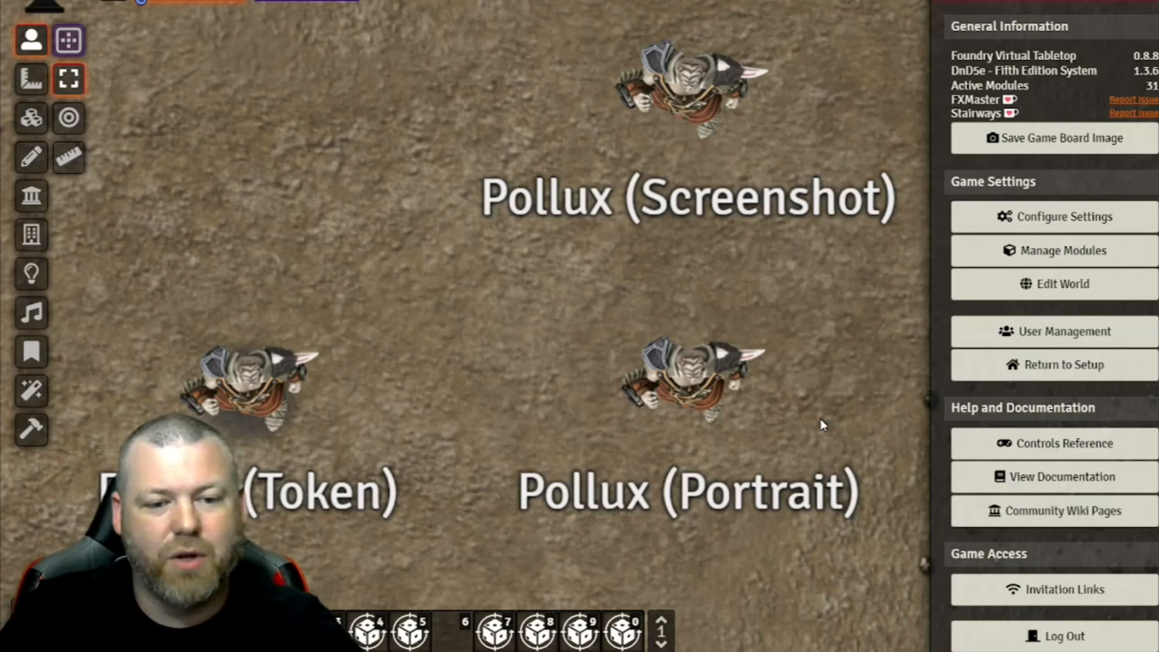
Step: In Foundry Virtual Tabletop, examine the image path and scale settings of the Pollux (Portrait) token, leaving the configuration unsaved
double_click(745, 354)
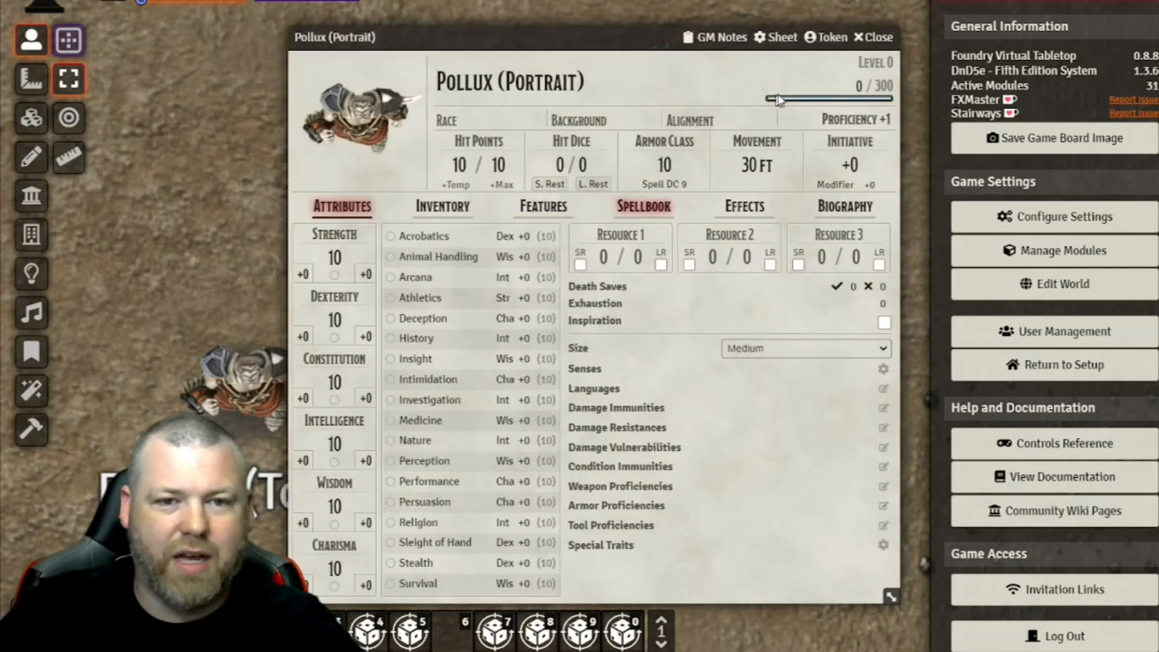
click(831, 37)
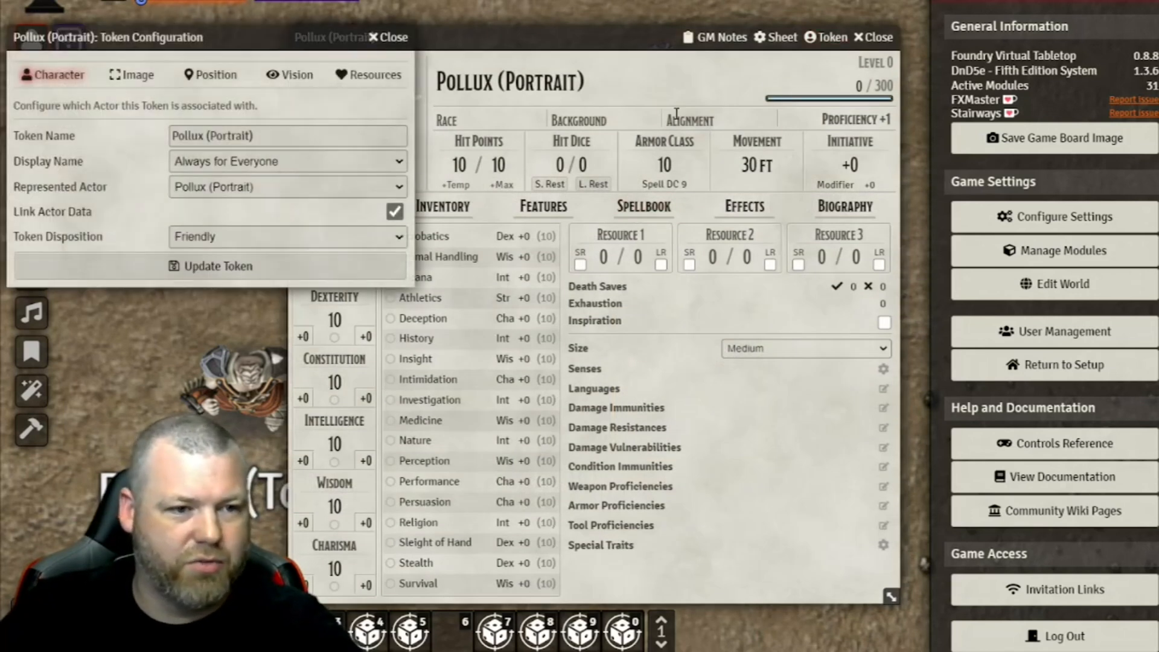
click(121, 76)
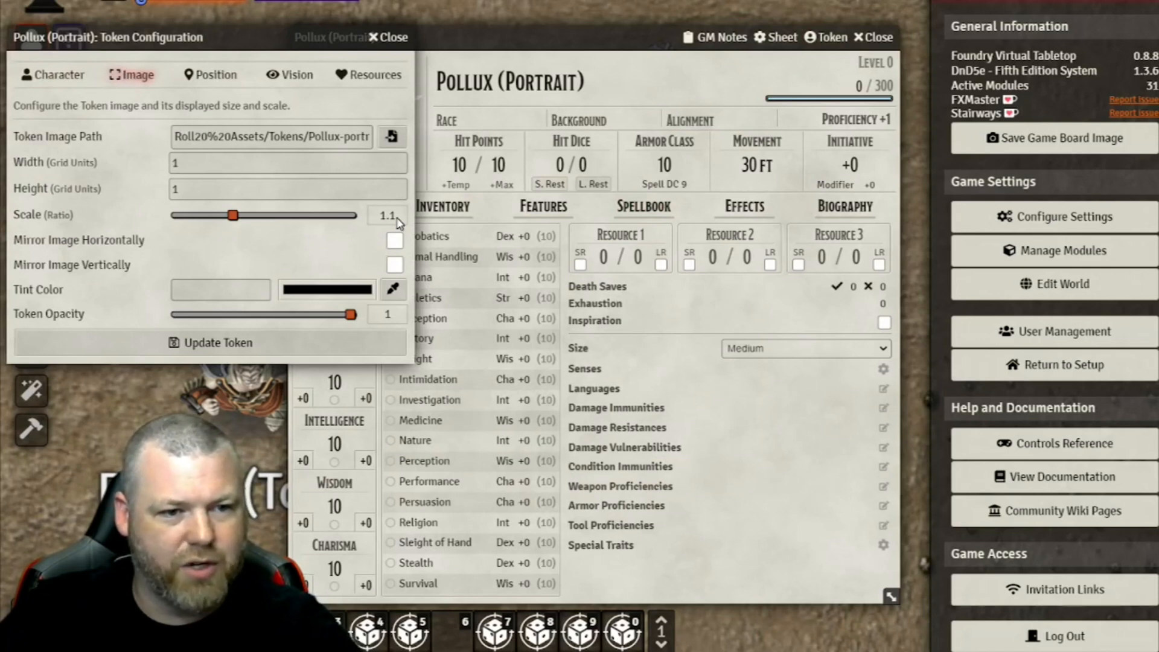
key(Escape)
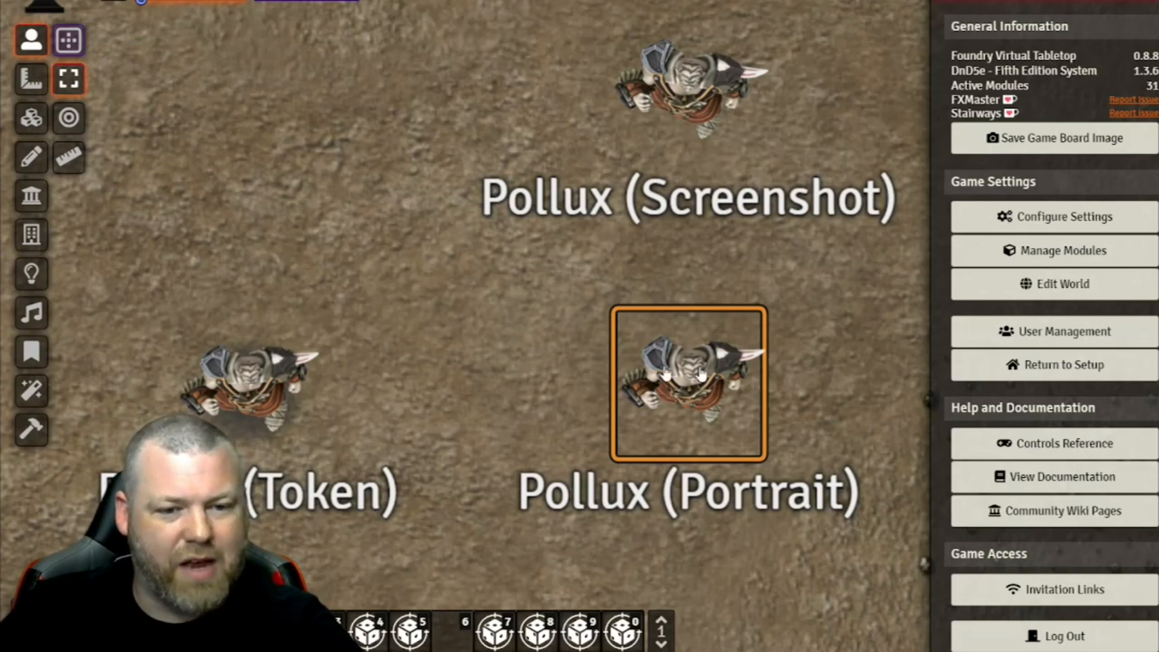
Step: Open the Pollux (Token) character sheet from the actor directory, find its prototype token option, and close the sheet
mouse_move(685, 363)
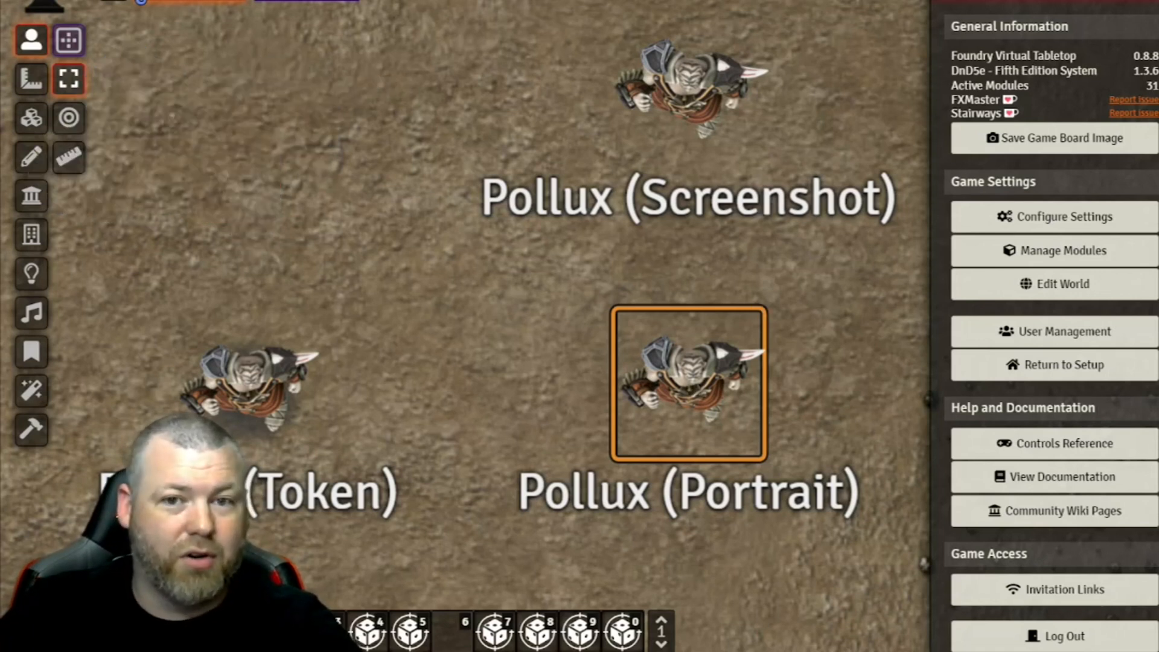
click(1003, 1)
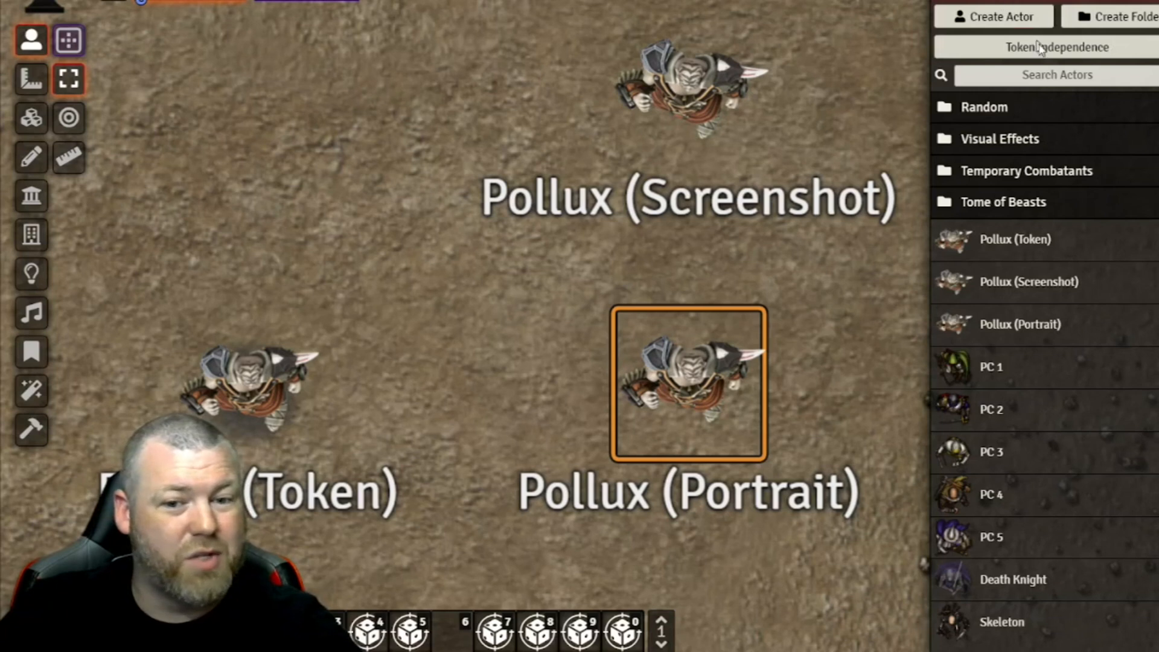
click(1007, 242)
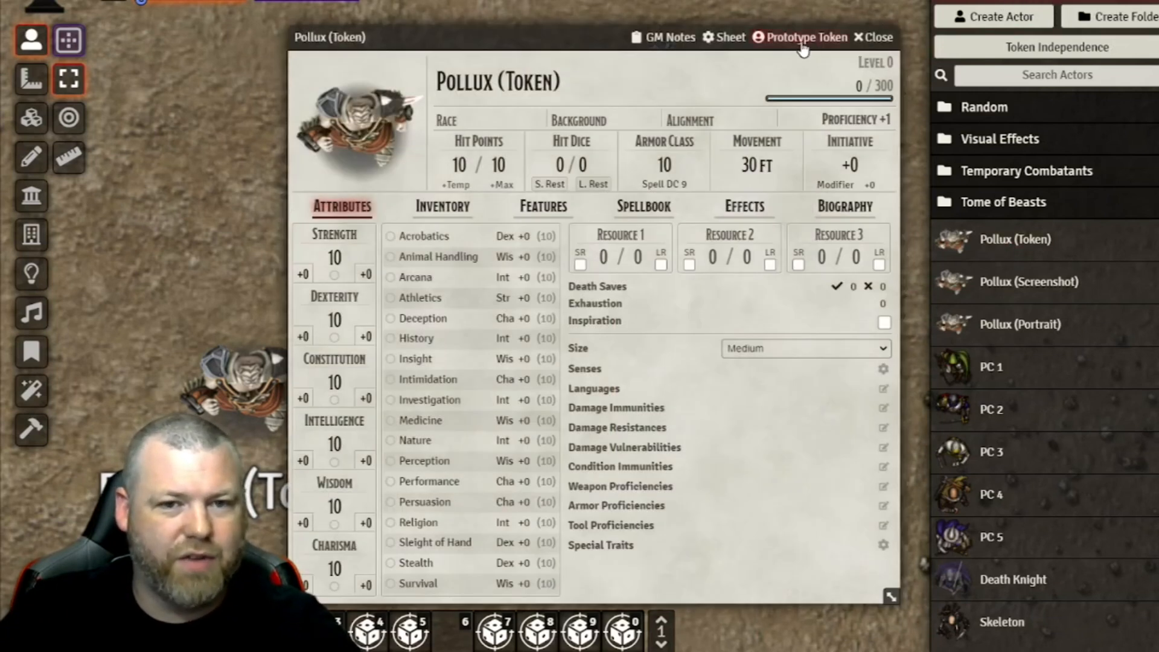
click(865, 38)
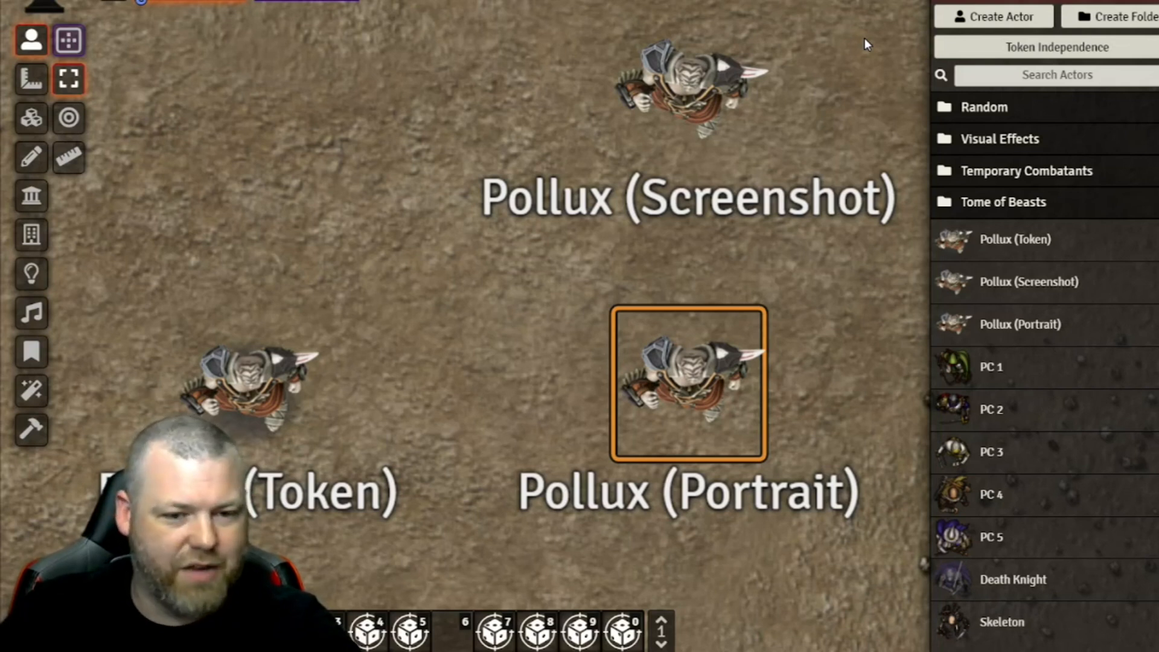
Step: Compare the Token, Portrait and Screenshot versions of Pollux up close on the scene
scroll(442, 303, up, 1)
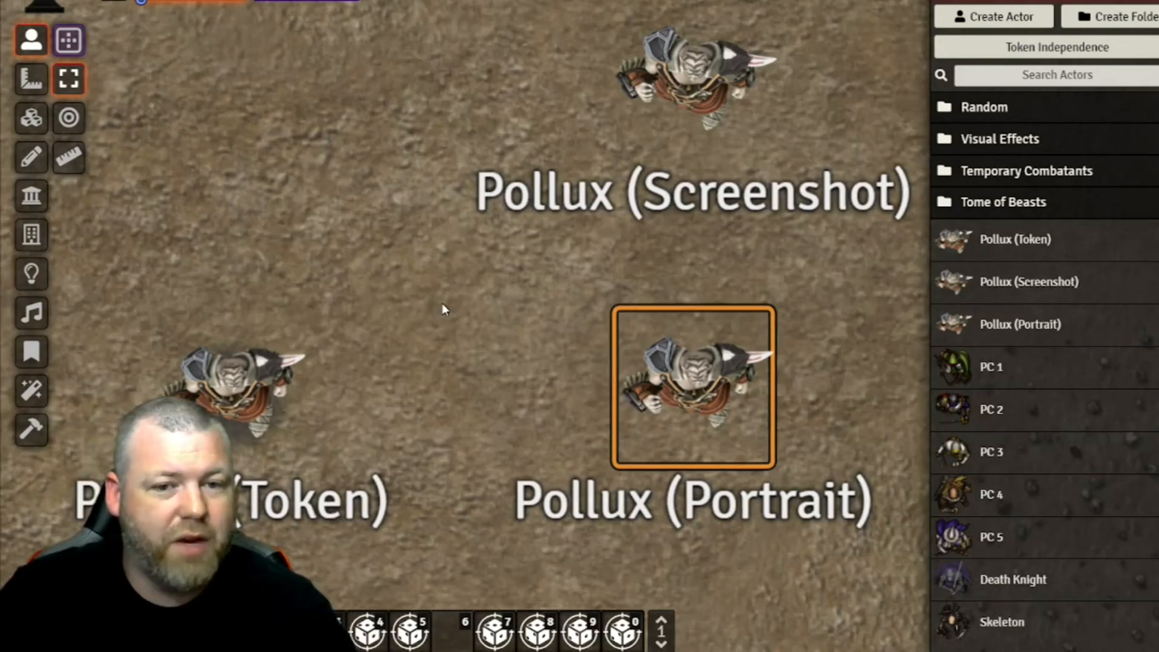
scroll(442, 303, up, 1)
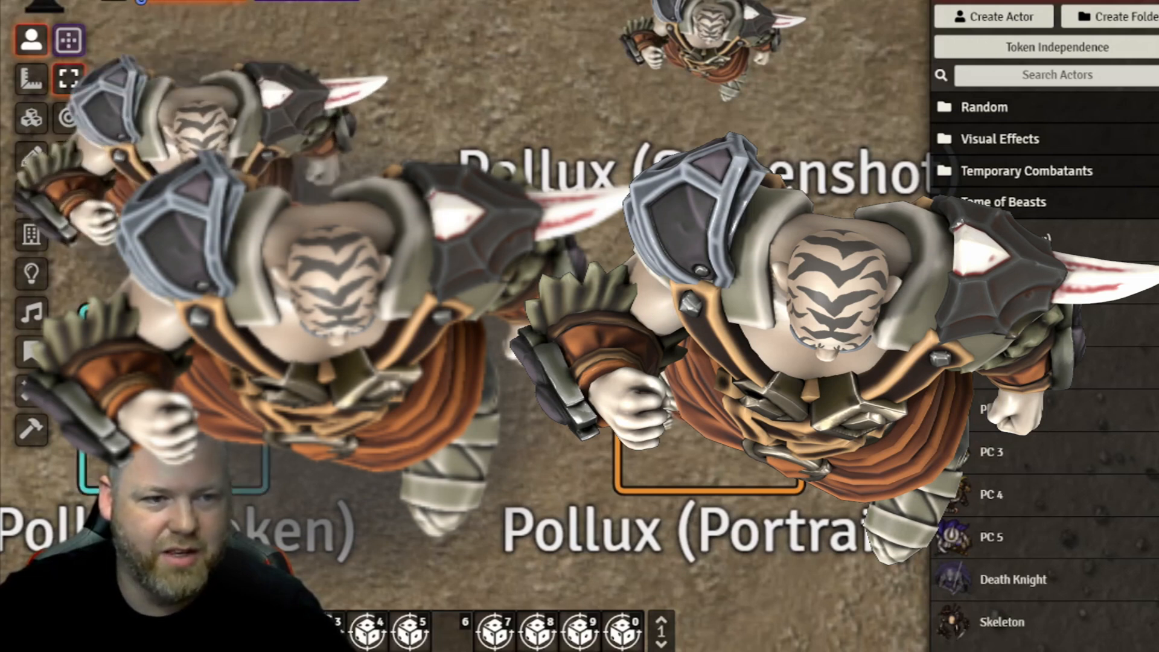
scroll(413, 302, down, 6)
scroll(462, 299, down, 3)
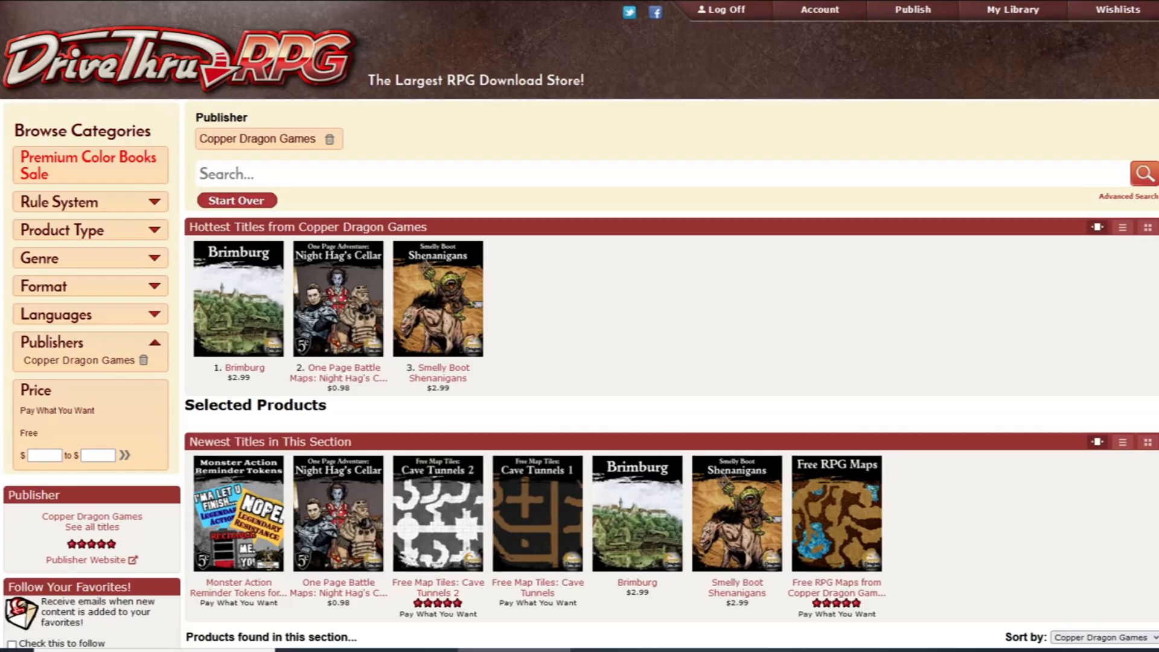
Step: On DriveThruRPG, look through the full list of Copper Dragon Games products
scroll(580, 326, down, 11)
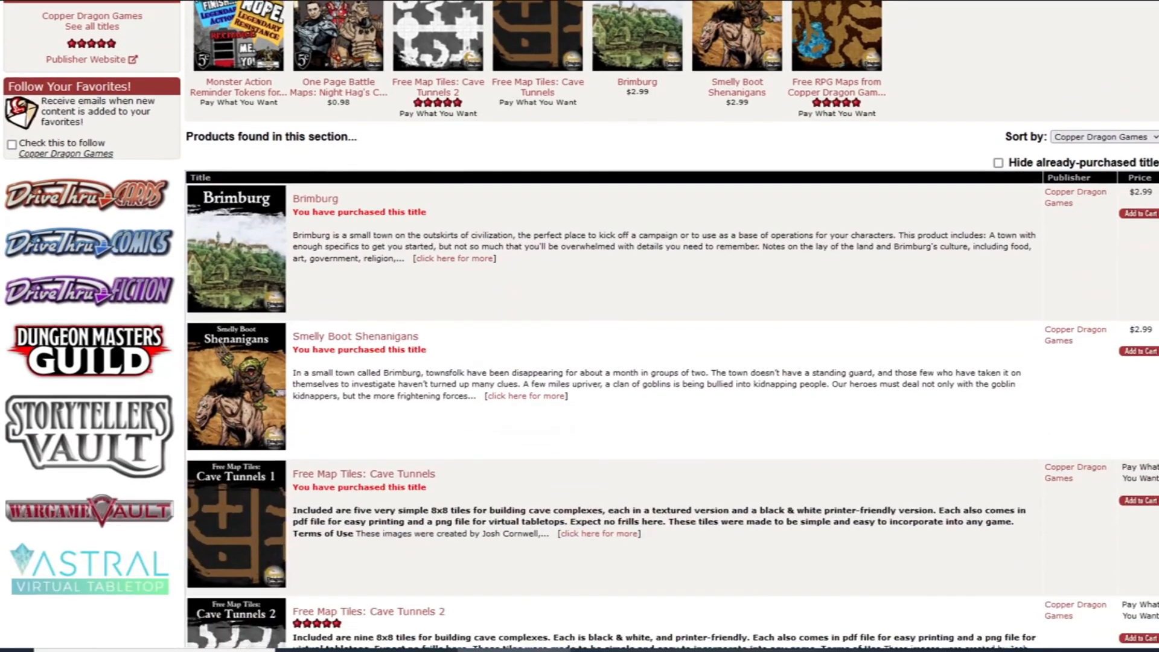
scroll(580, 326, down, 1)
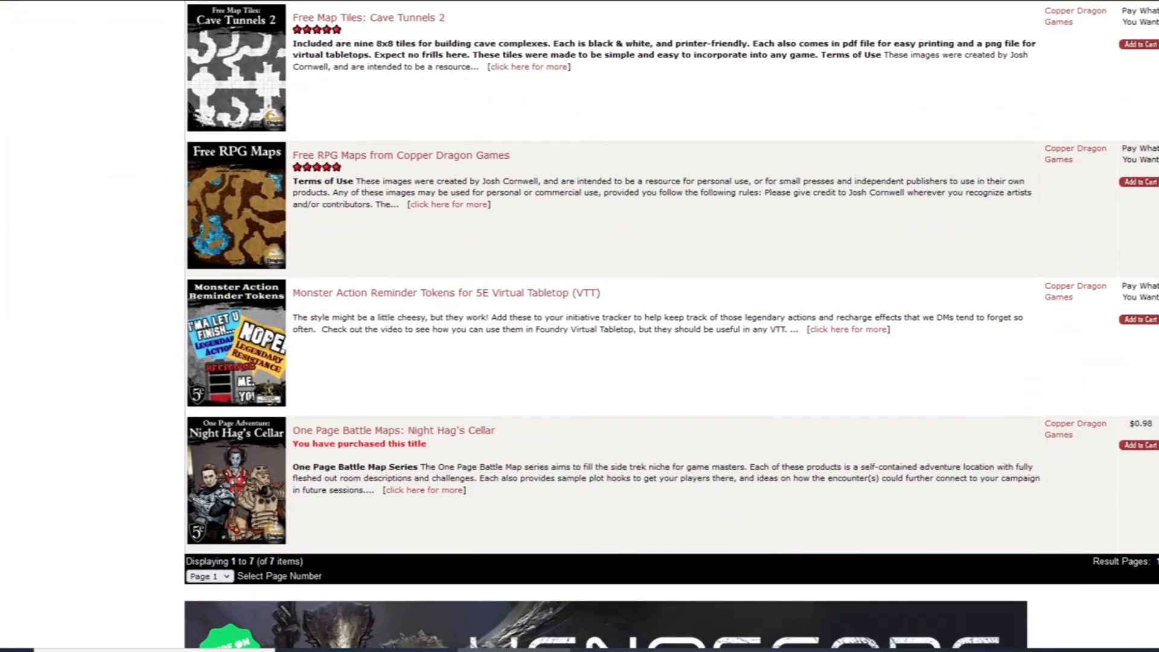